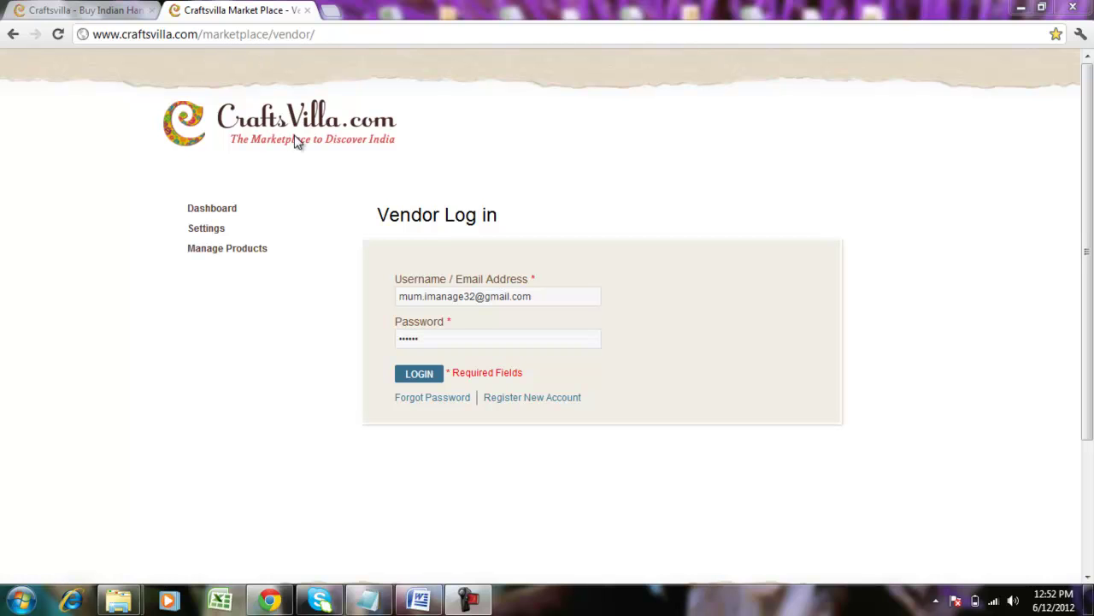
- Log in to the vendor account and reach the order filter page
{"action": "left_click", "coordinate": [419, 376]}
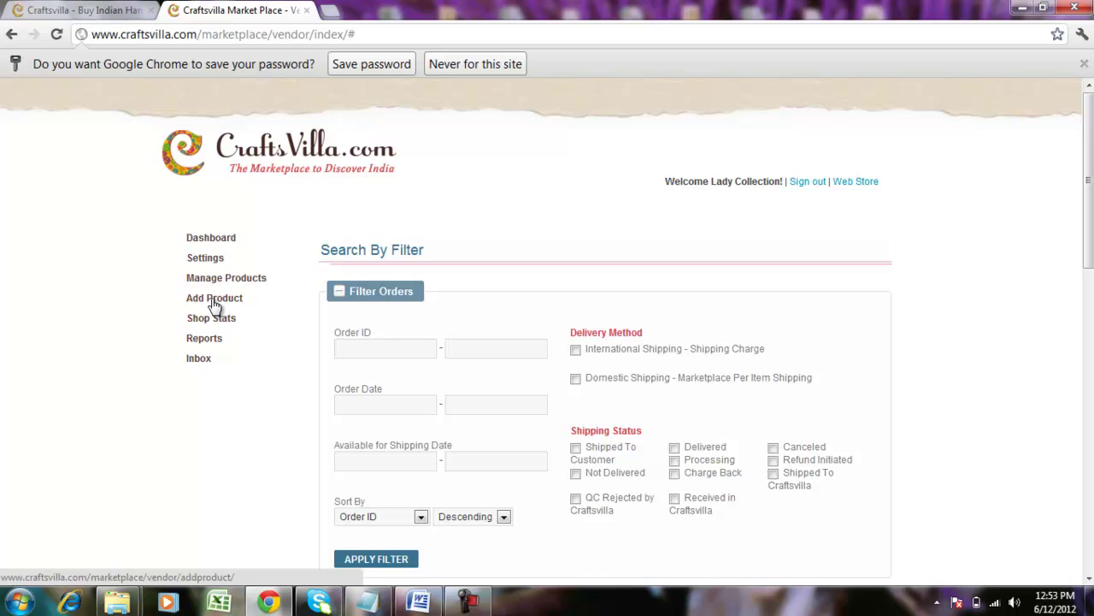
- Open the empty Add Product form from the left sidebar
{"action": "left_click", "coordinate": [215, 306]}
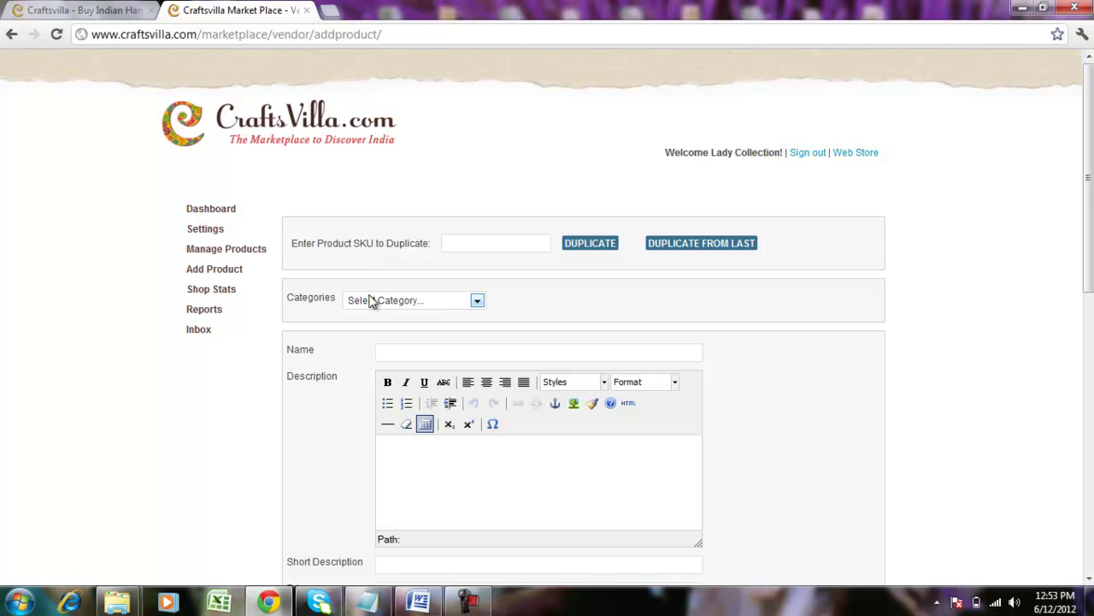
- Choose Jewelry as the category and Necklaces as the subcategory
{"action": "left_click", "coordinate": [370, 302]}
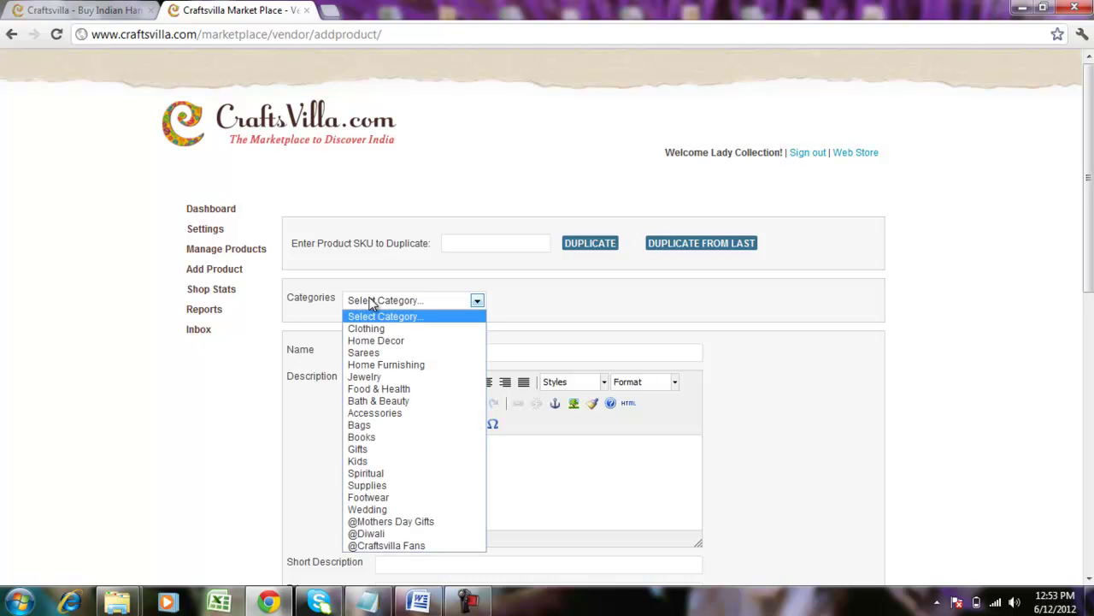
{"action": "left_click", "coordinate": [373, 379]}
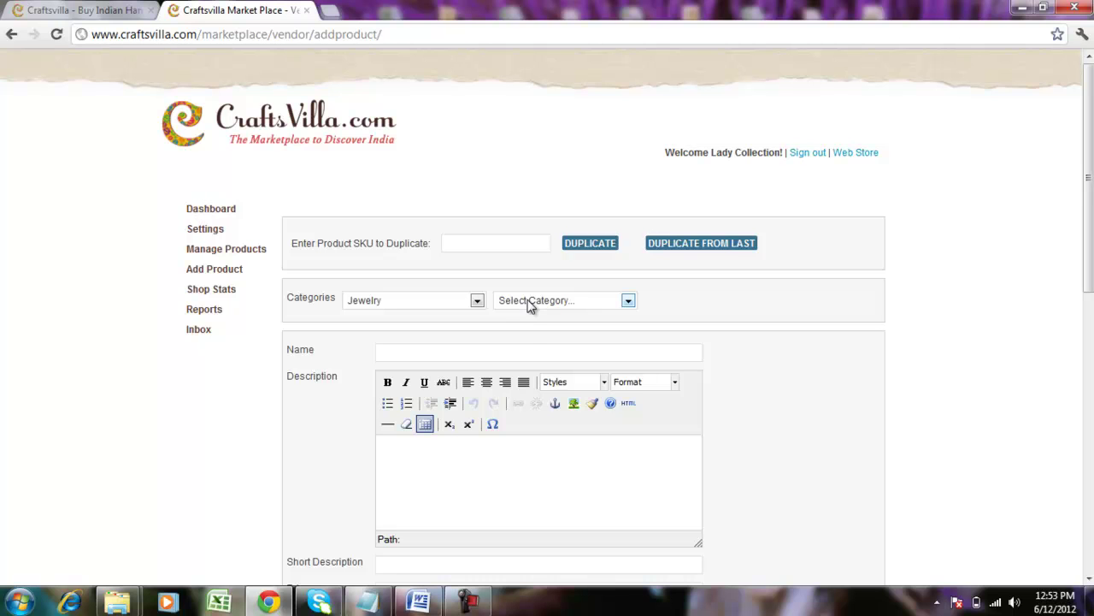
{"action": "left_click", "coordinate": [530, 306]}
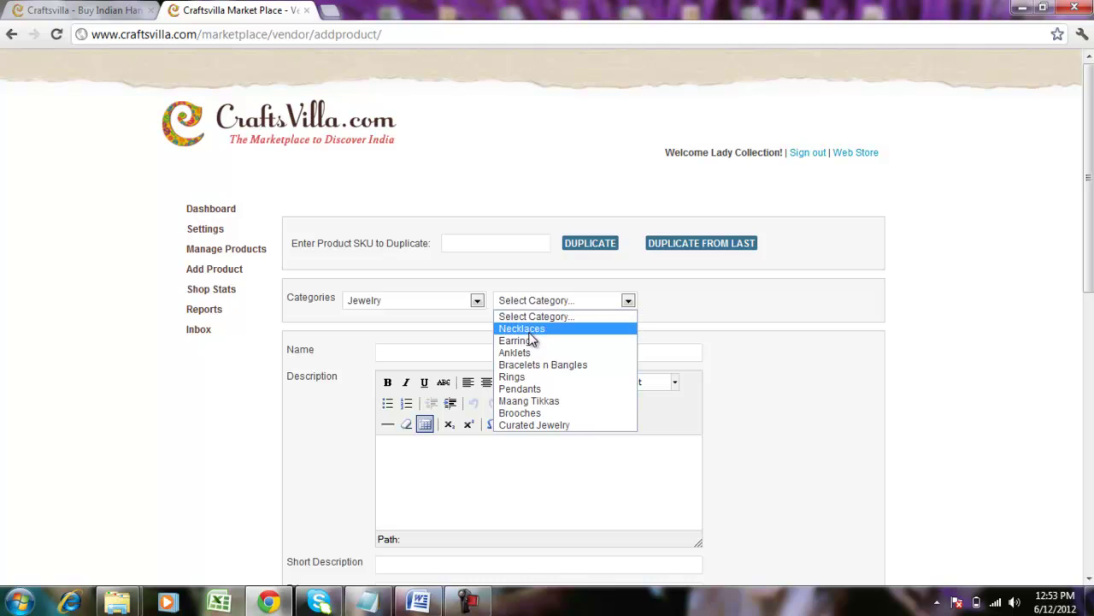
{"action": "left_click", "coordinate": [529, 332]}
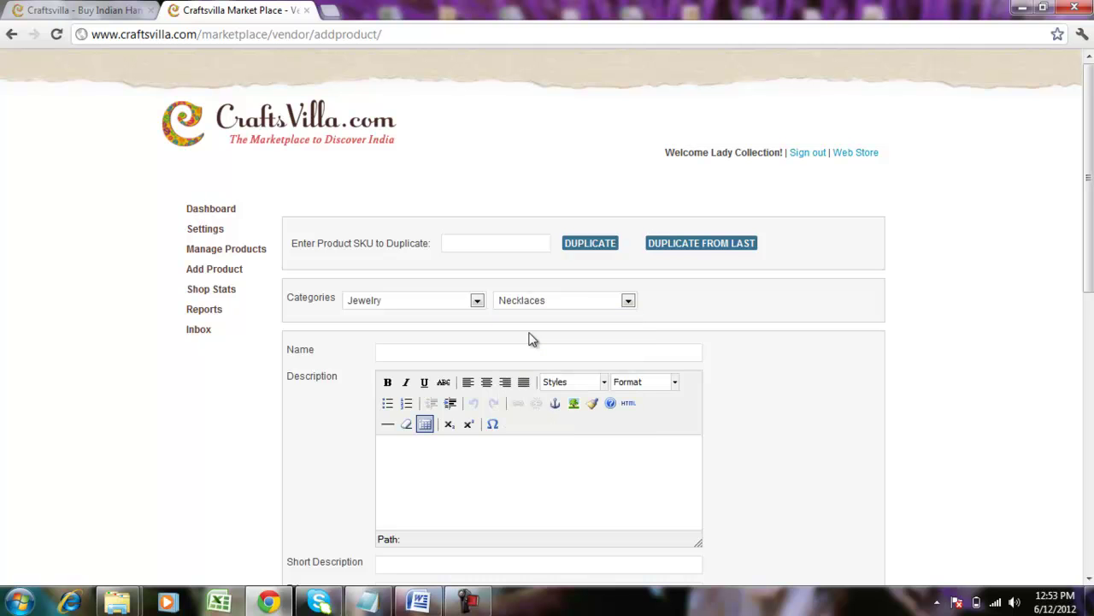
{"action": "left_click", "coordinate": [514, 356]}
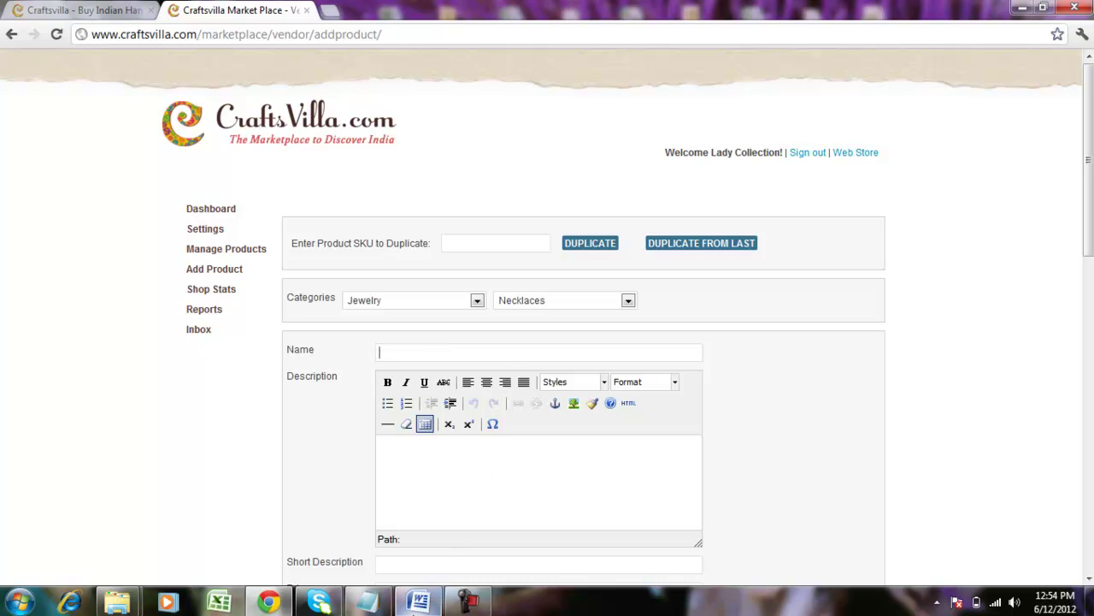
- Copy the title 'Designer Kundan Necklace Set' from Word into the product Name field
{"action": "left_click", "coordinate": [418, 602]}
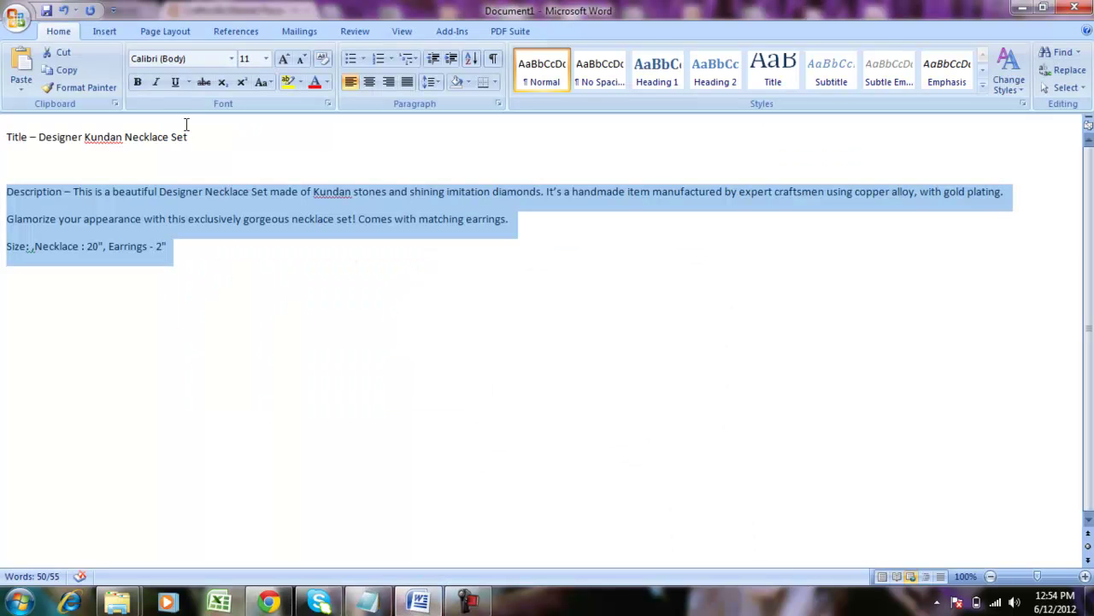
{"action": "left_click_drag", "start_coordinate": [187, 137], "coordinate": [81, 148]}
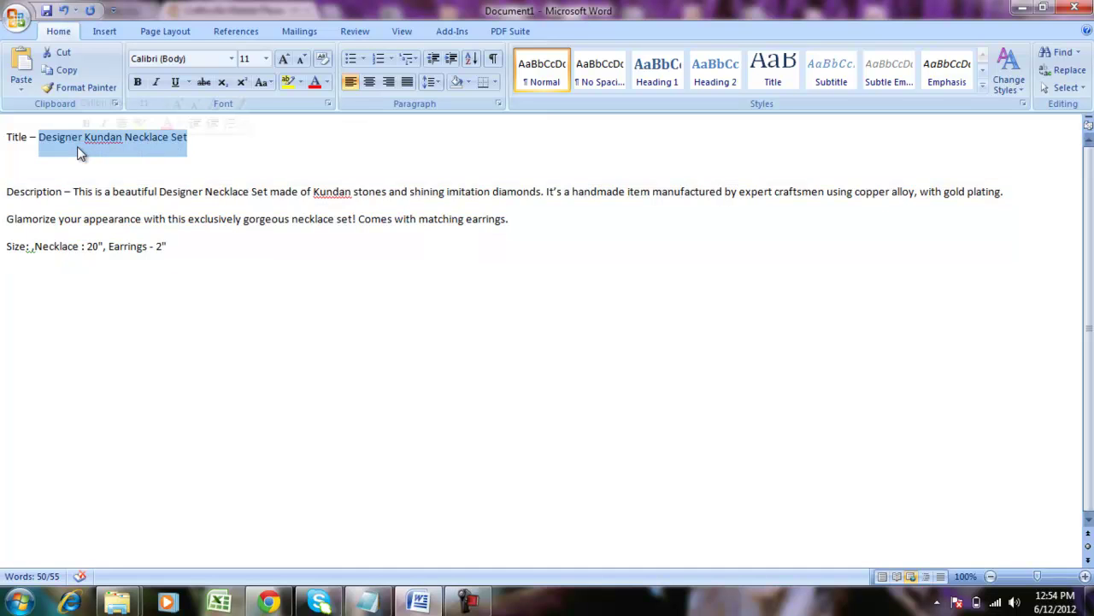
{"action": "key", "text": "ctrl+c"}
{"action": "key", "text": "alt+Tab"}
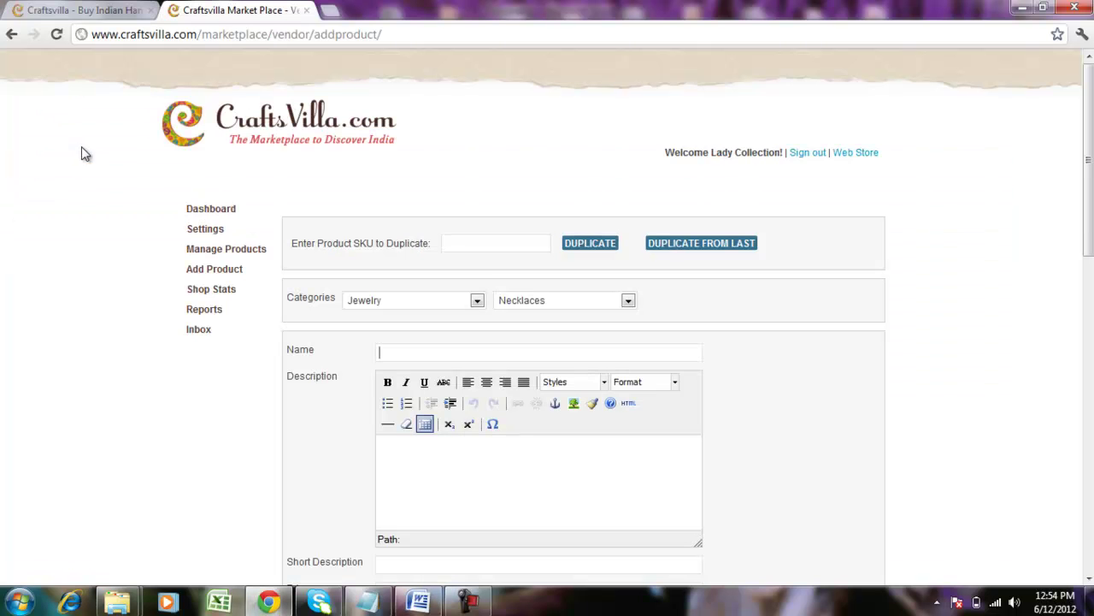
{"action": "key", "text": "ctrl+v"}
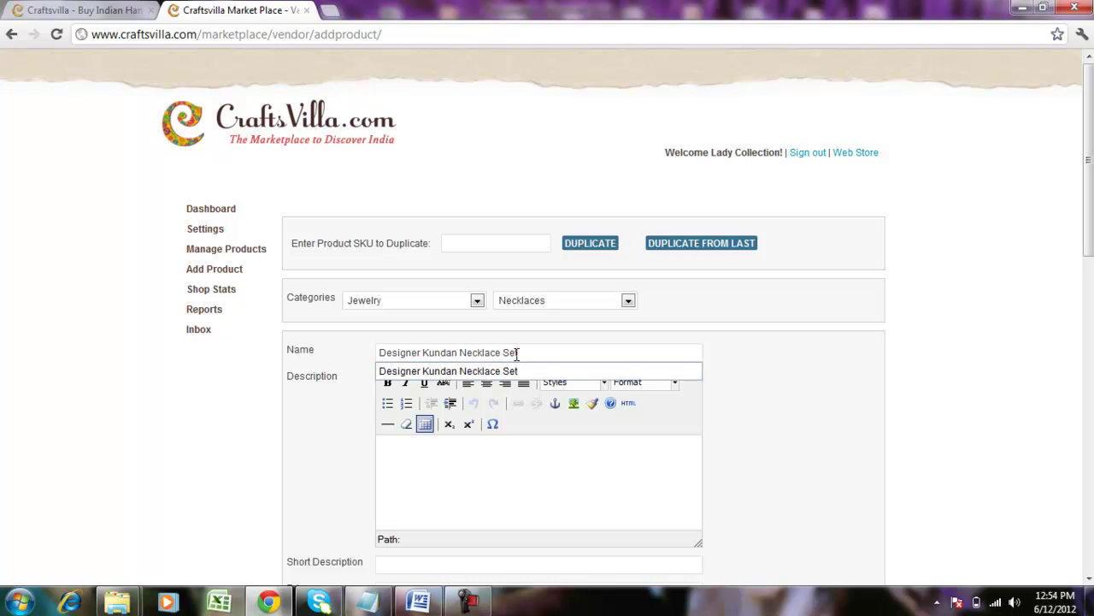
- Select the description paragraphs in the Word draft
{"action": "key", "text": "alt+Tab"}
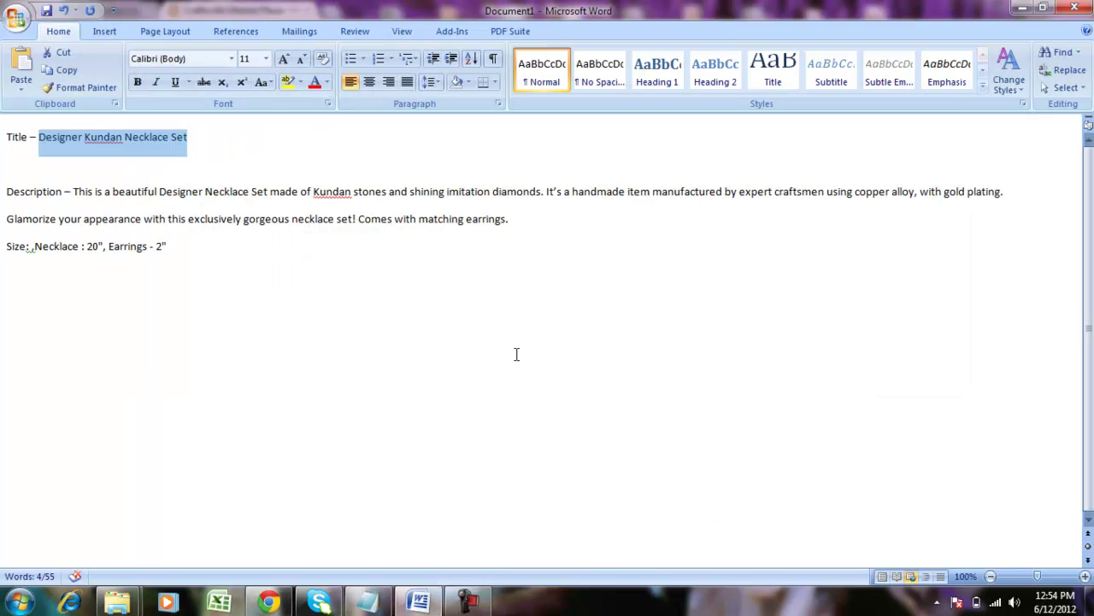
{"action": "left_click", "coordinate": [515, 352]}
{"action": "left_click_drag", "start_coordinate": [204, 255], "coordinate": [73, 194]}
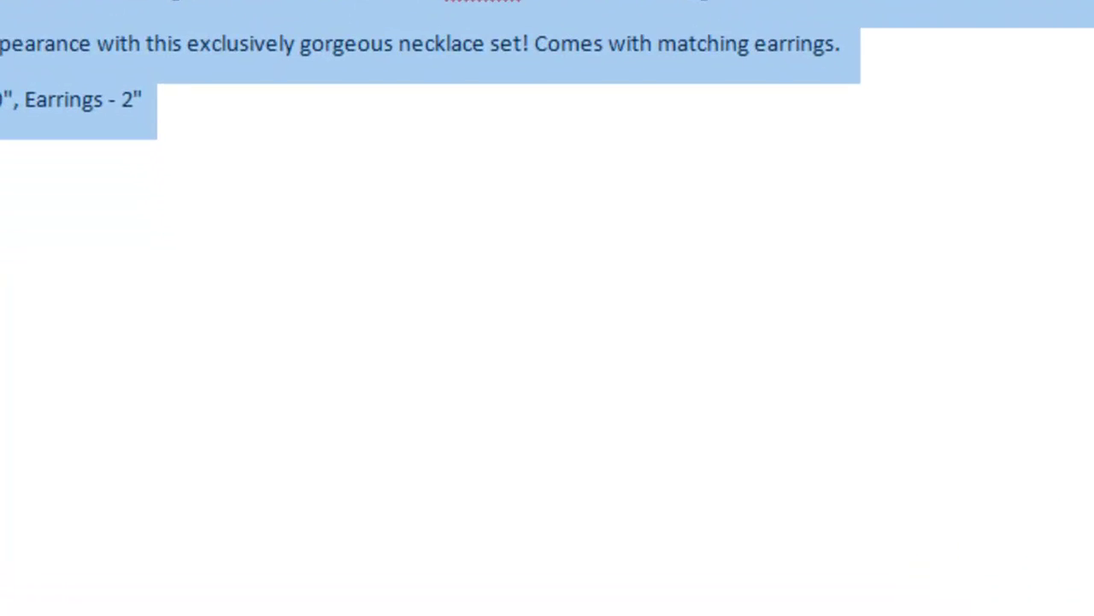
- Paste the Word description, with necklace and earring sizes, into the Description editor
{"action": "key", "text": "alt+Tab"}
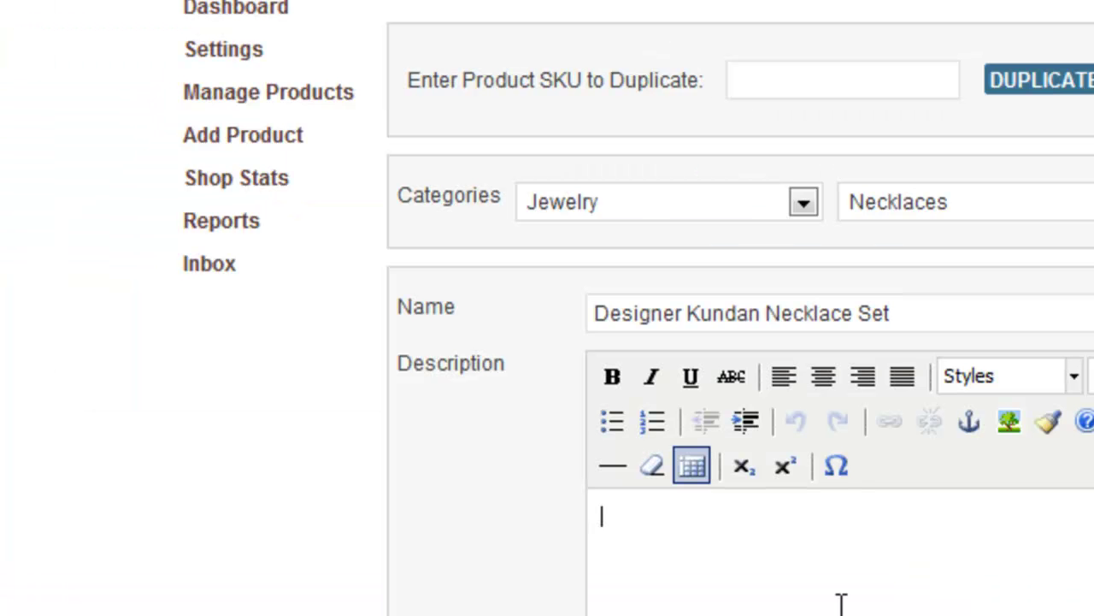
{"action": "key", "text": "ctrl+v"}
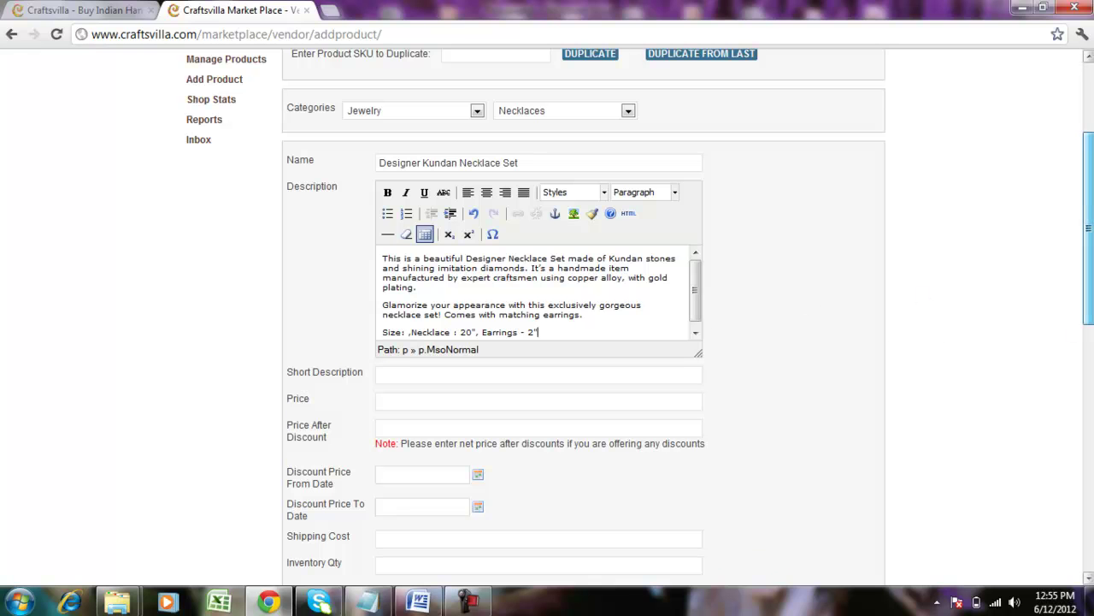
- Reuse the name 'Designer Kundan Necklace Set' as the short description
{"action": "scroll", "coordinate": [599, 325], "scroll_direction": "down", "scroll_amount": 1}
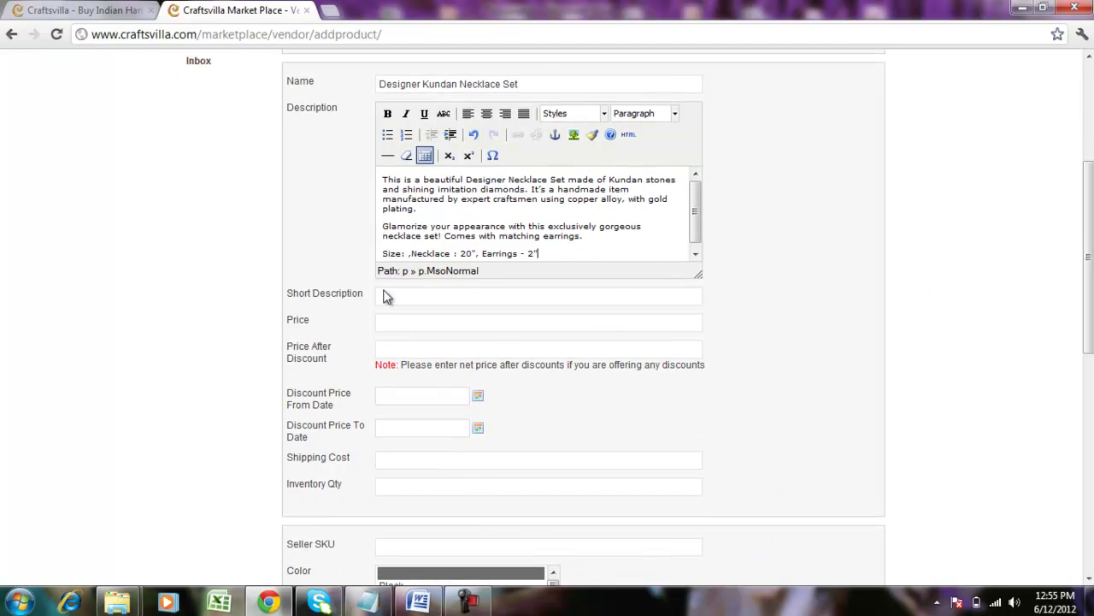
{"action": "mouse_move", "coordinate": [518, 84]}
{"action": "left_mouse_down"}
{"action": "mouse_move", "coordinate": [397, 86]}
{"action": "mouse_move", "coordinate": [357, 106]}
{"action": "left_mouse_up"}
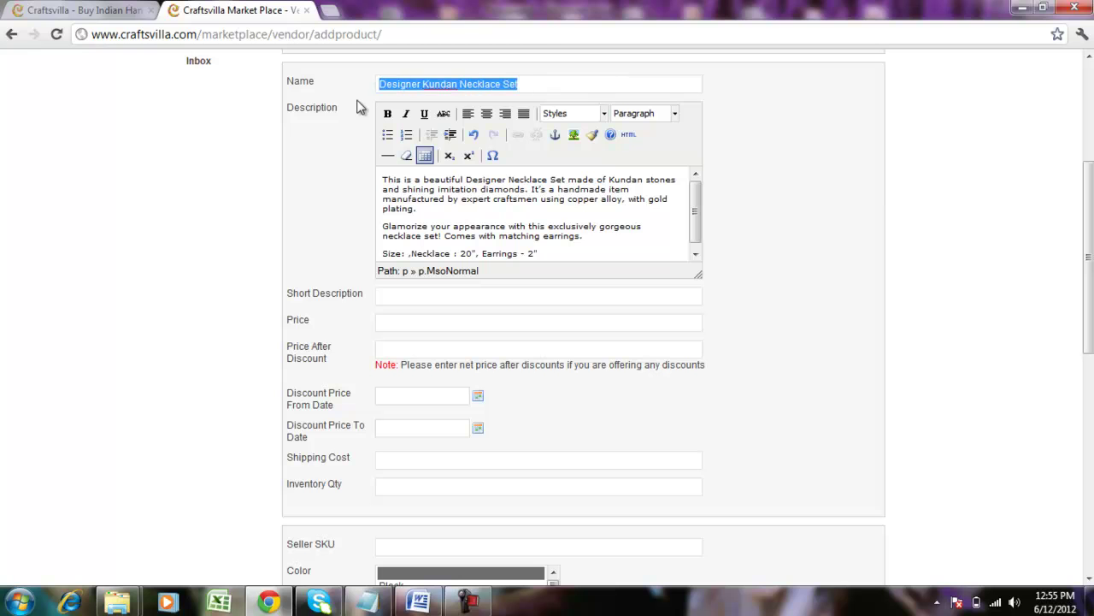
{"action": "left_click", "coordinate": [477, 294]}
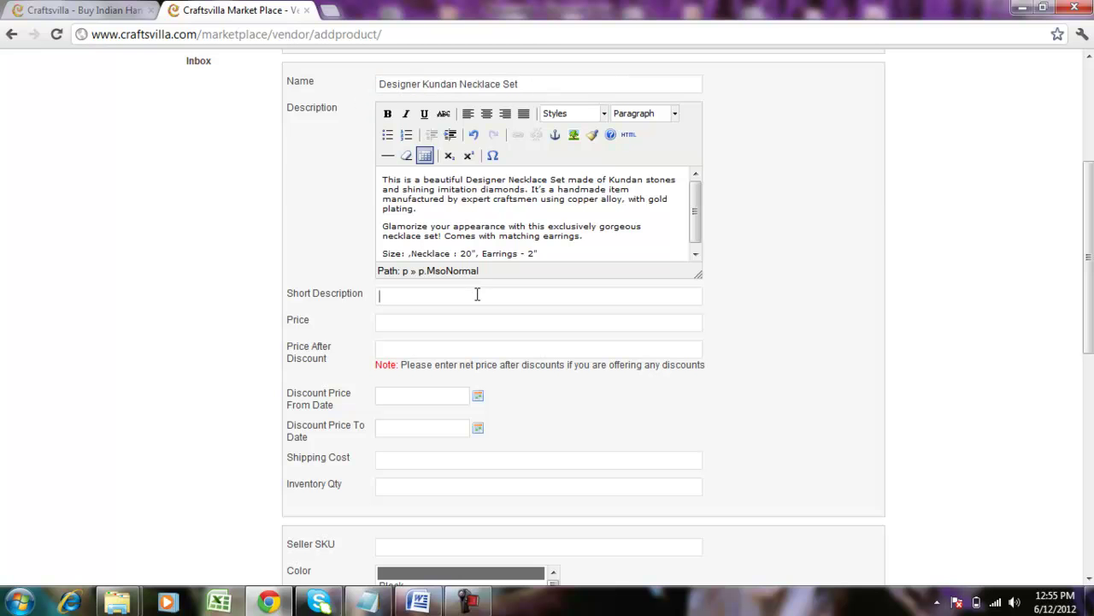
{"action": "key", "text": "ctrl+v"}
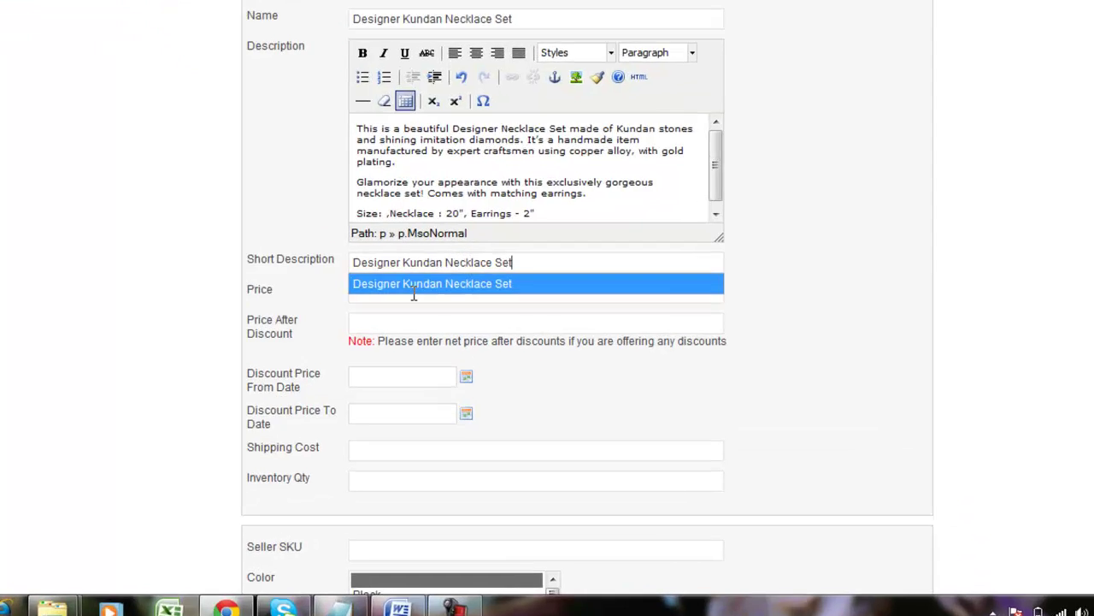
- Enter 1000 as the product price
{"action": "left_click", "coordinate": [409, 304]}
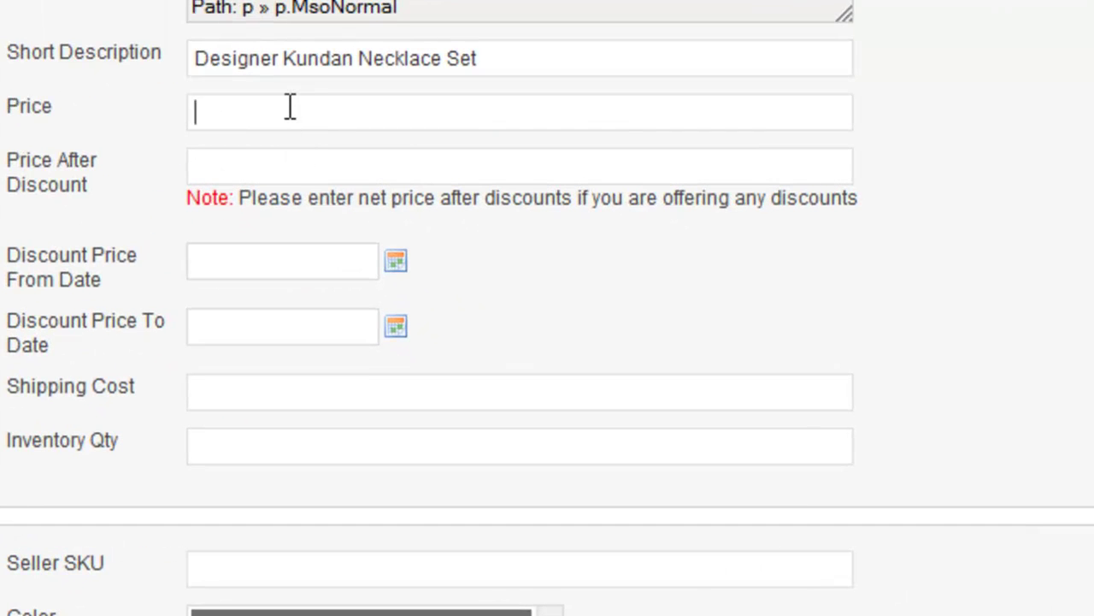
{"action": "type", "text": "1000"}
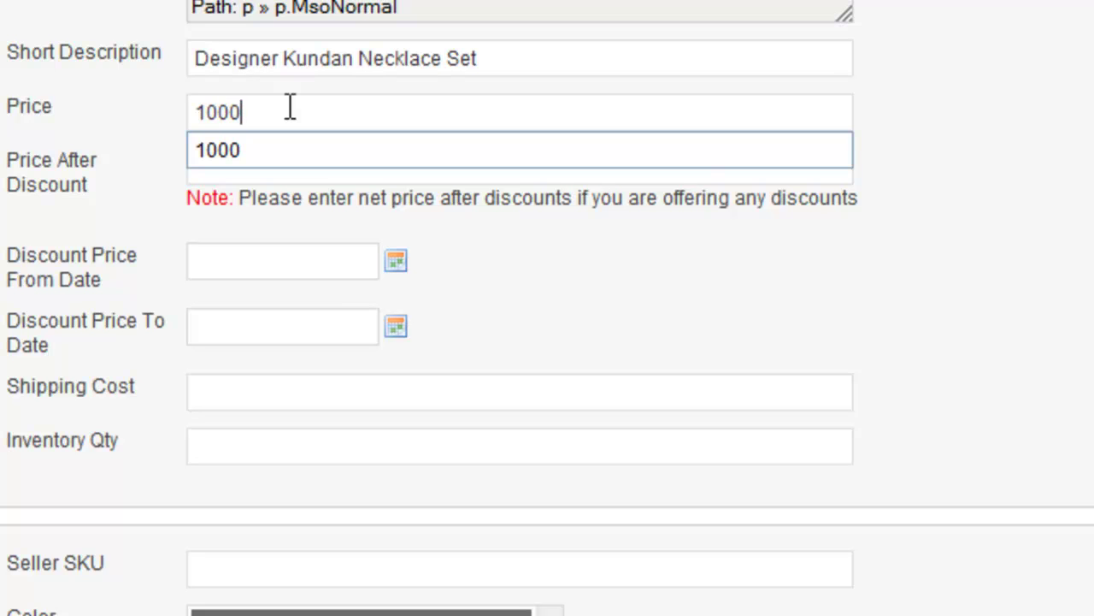
{"action": "left_click", "coordinate": [105, 107]}
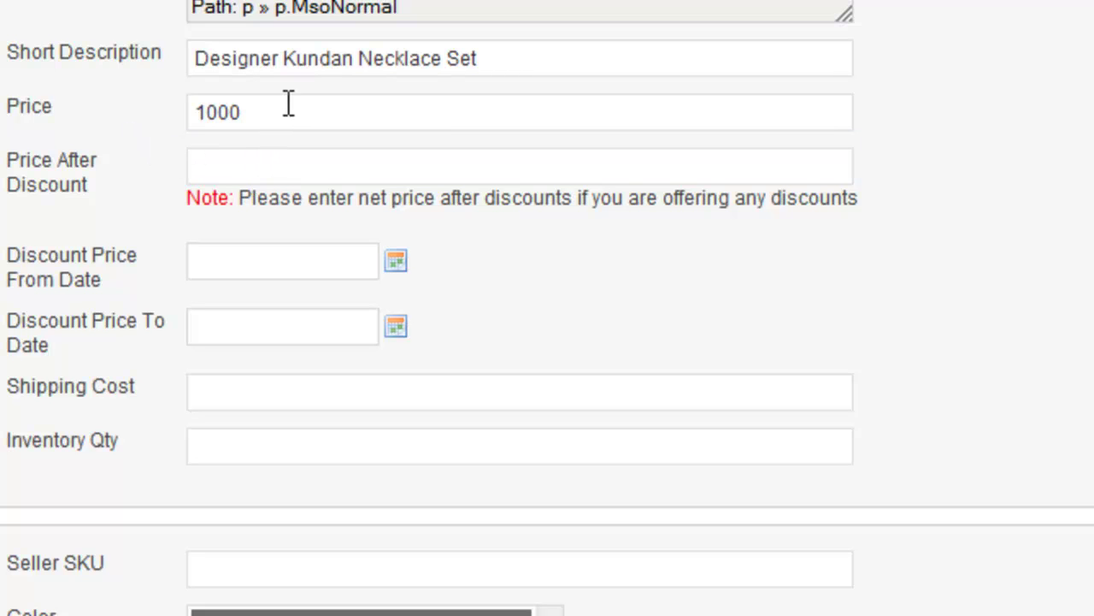
- Set discount dates 05/14/12 to 05/21/12 and a price after discount of 800
{"action": "left_click", "coordinate": [274, 171]}
{"action": "left_click", "coordinate": [396, 260]}
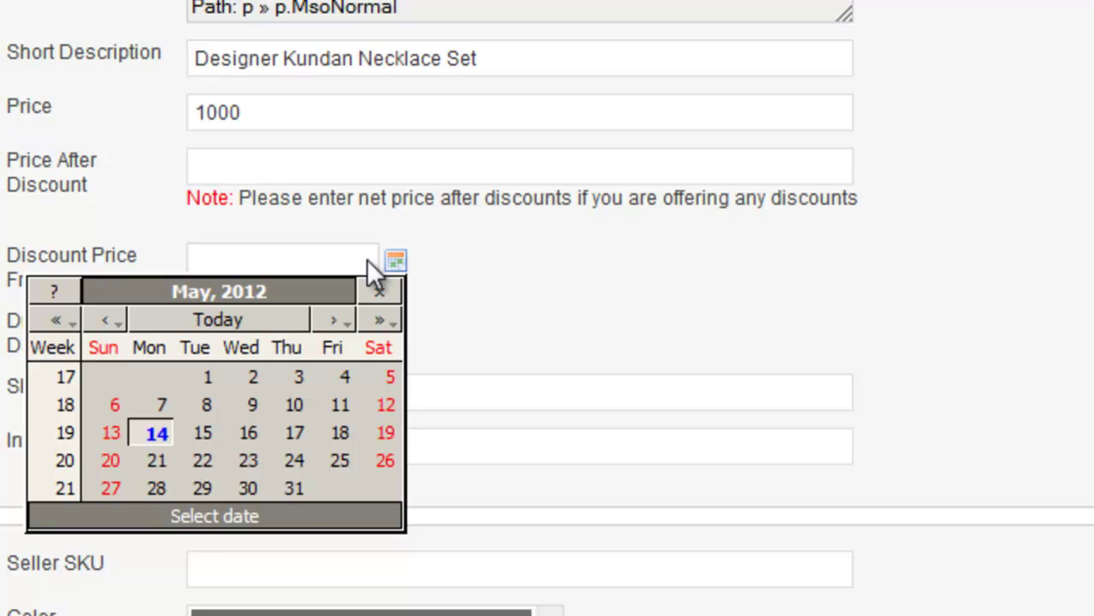
{"action": "left_click", "coordinate": [171, 433]}
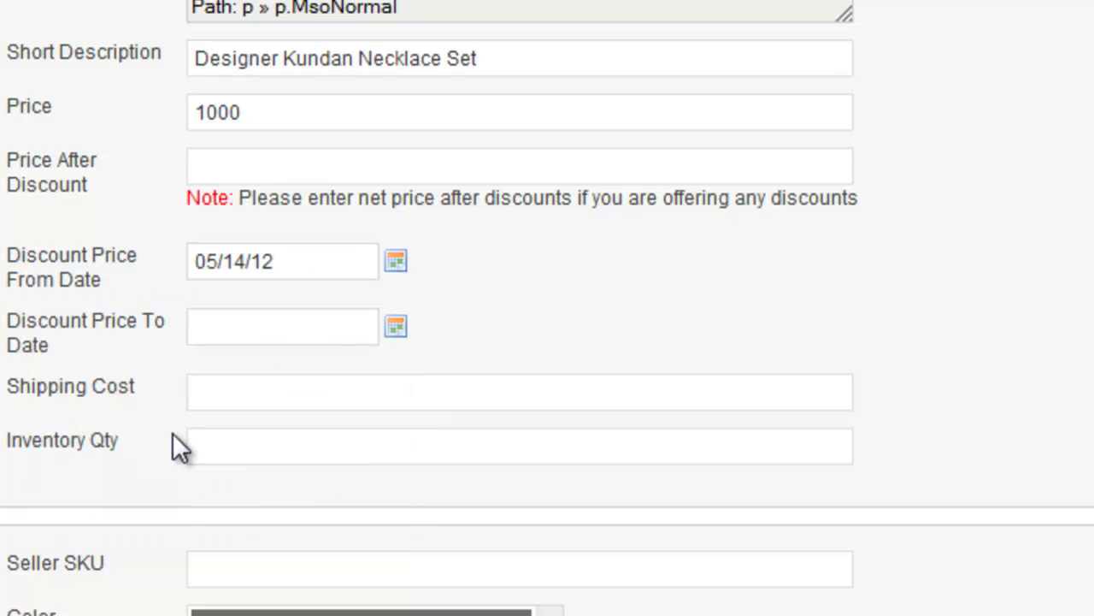
{"action": "left_click", "coordinate": [398, 326]}
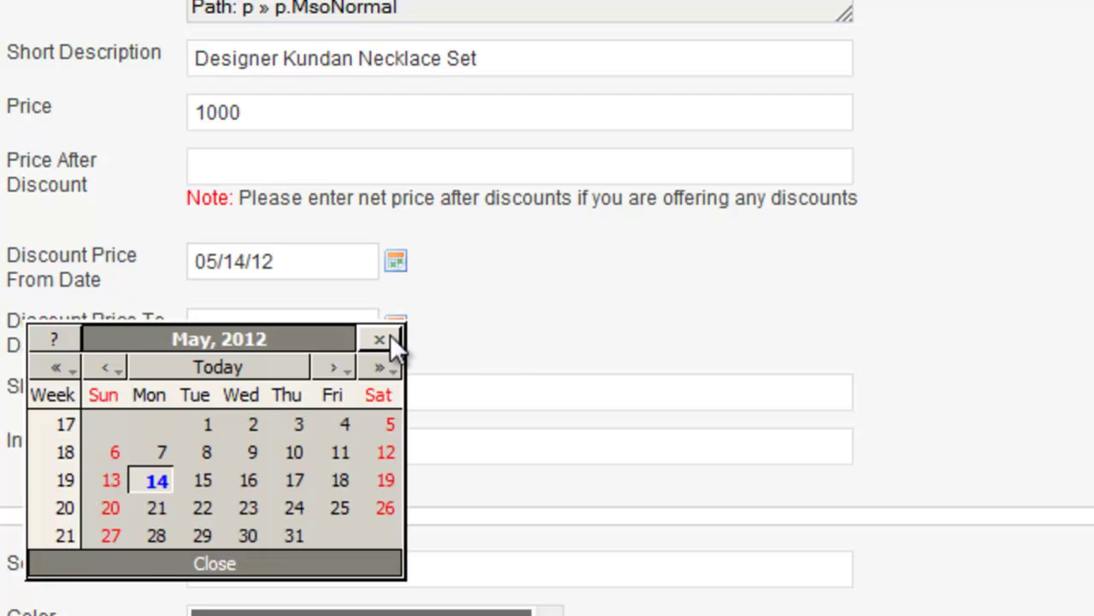
{"action": "left_click", "coordinate": [149, 510]}
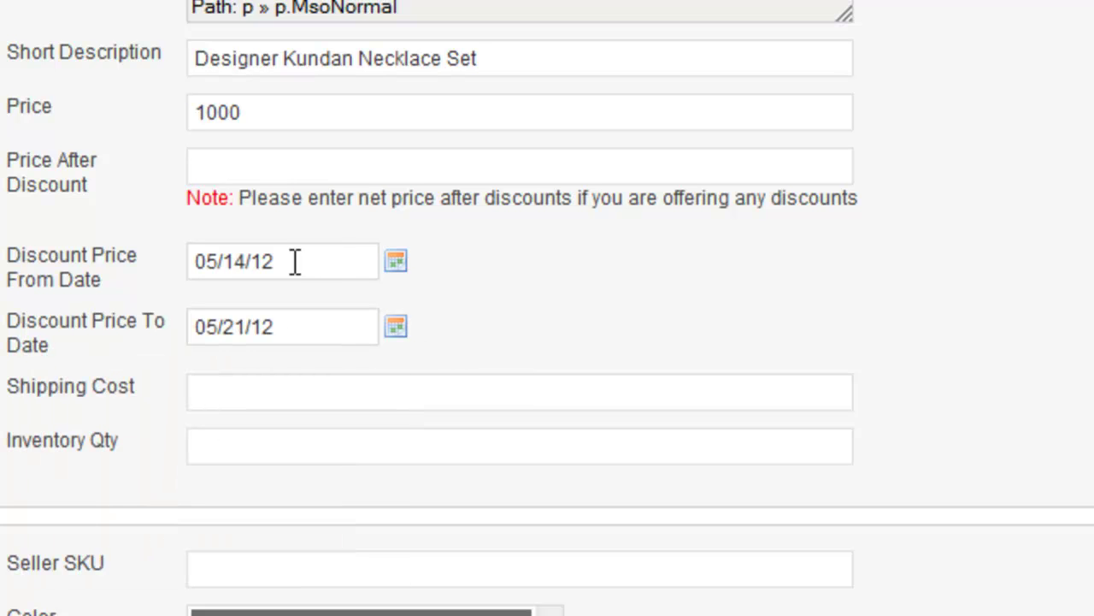
{"action": "left_click", "coordinate": [308, 171]}
{"action": "type", "text": "80"}
{"action": "type", "text": "0"}
- Enter a shipping cost of 0 and an inventory quantity of 5
{"action": "left_click", "coordinate": [336, 395]}
{"action": "type", "text": "0"}
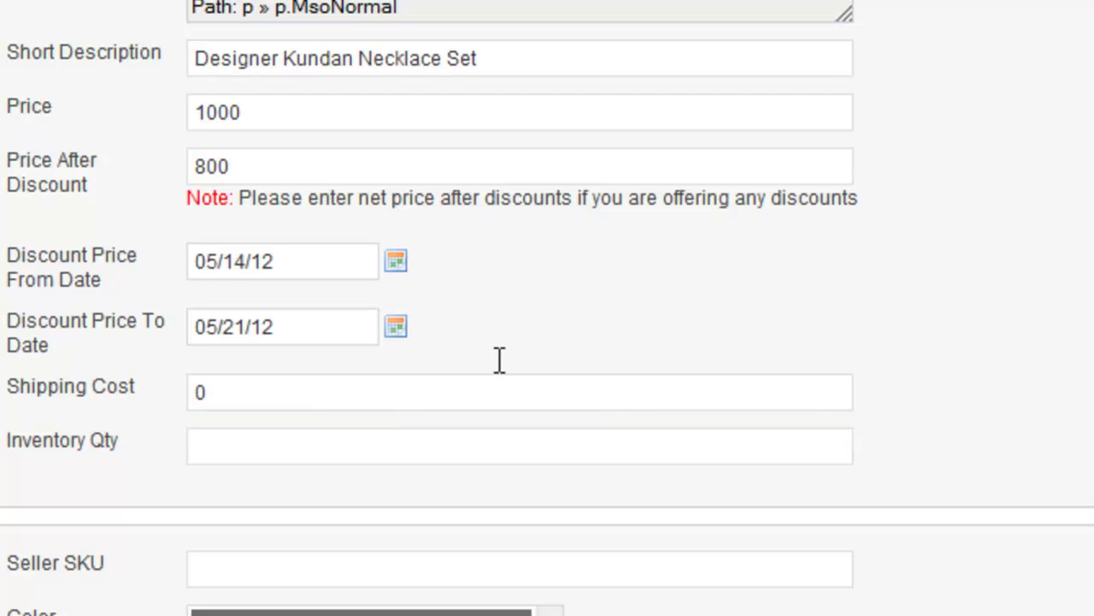
{"action": "left_click", "coordinate": [296, 451]}
{"action": "type", "text": "5"}
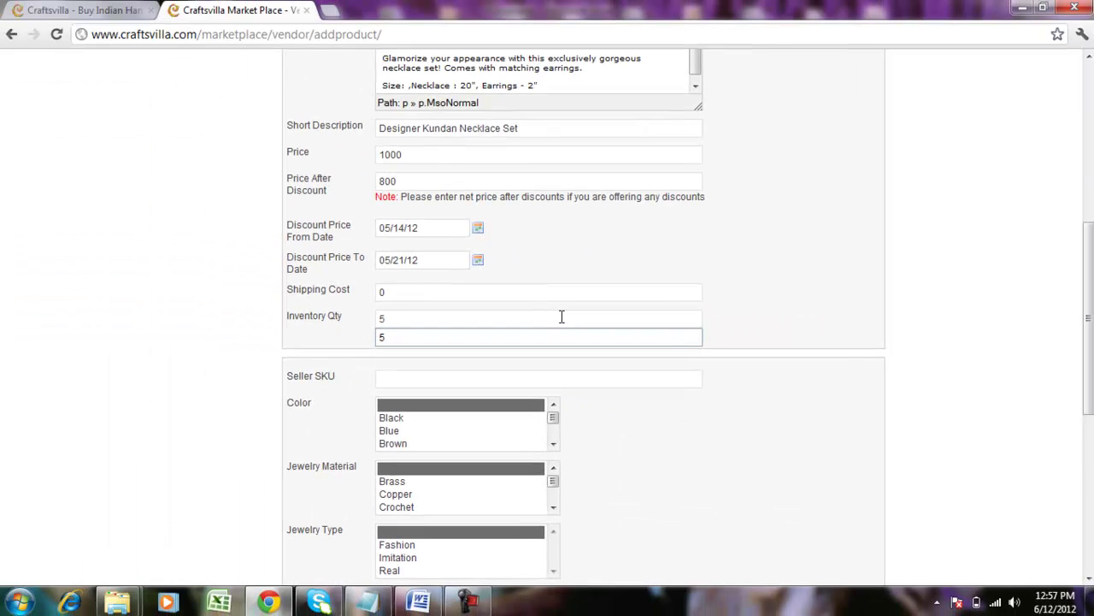
{"action": "left_click", "coordinate": [737, 376]}
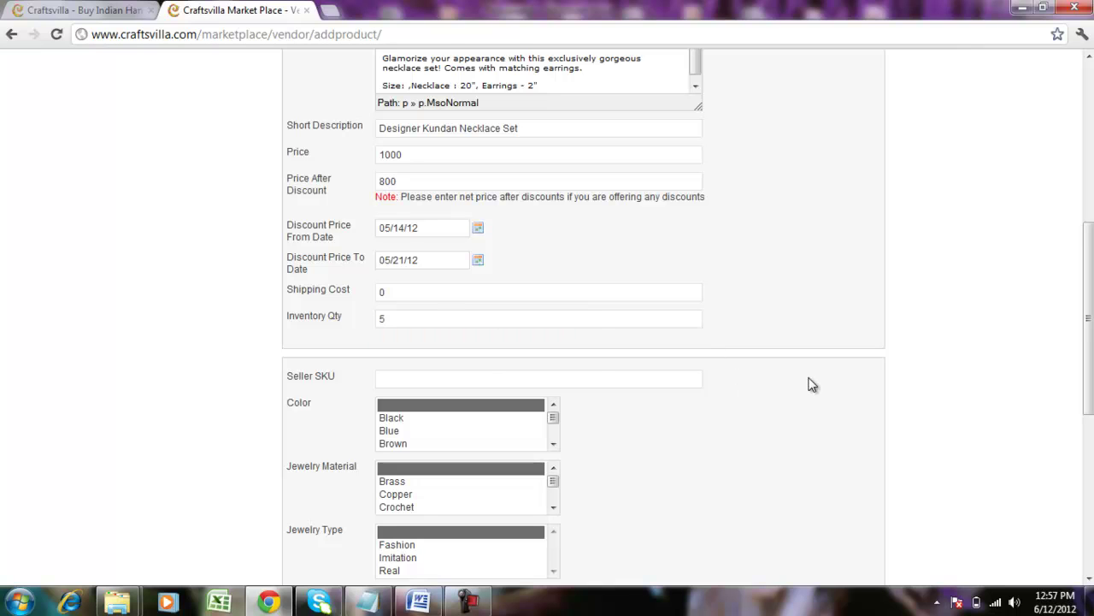
{"action": "left_click", "coordinate": [484, 382]}
- Scroll the Color list and select Pink
{"action": "left_click", "coordinate": [554, 444]}
{"action": "left_click", "coordinate": [553, 443]}
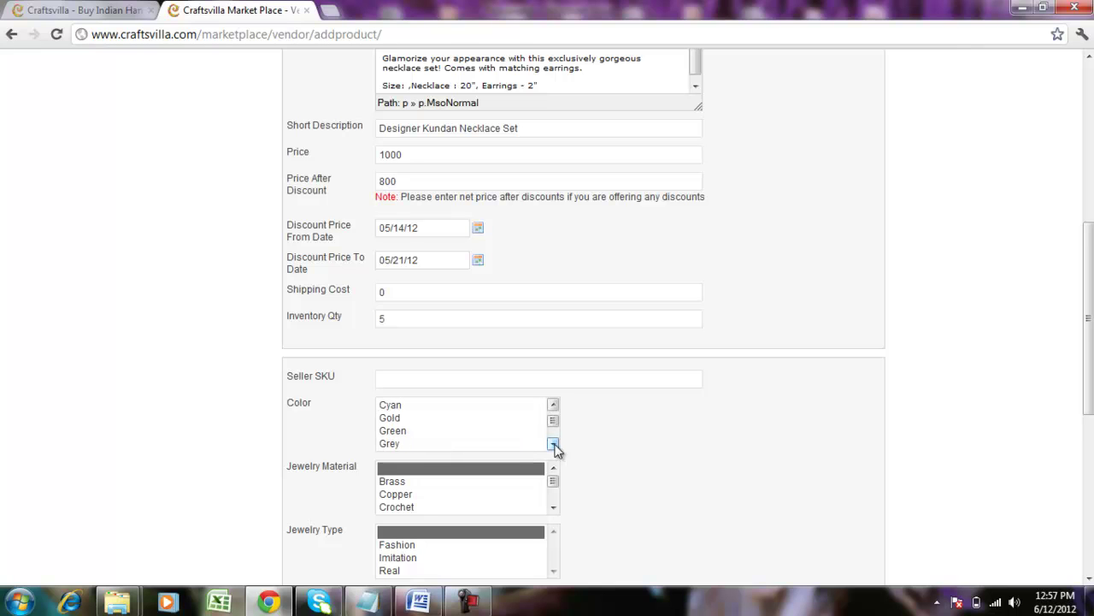
{"action": "left_click", "coordinate": [553, 444]}
{"action": "left_click", "coordinate": [553, 444]}
{"action": "left_click", "coordinate": [553, 444]}
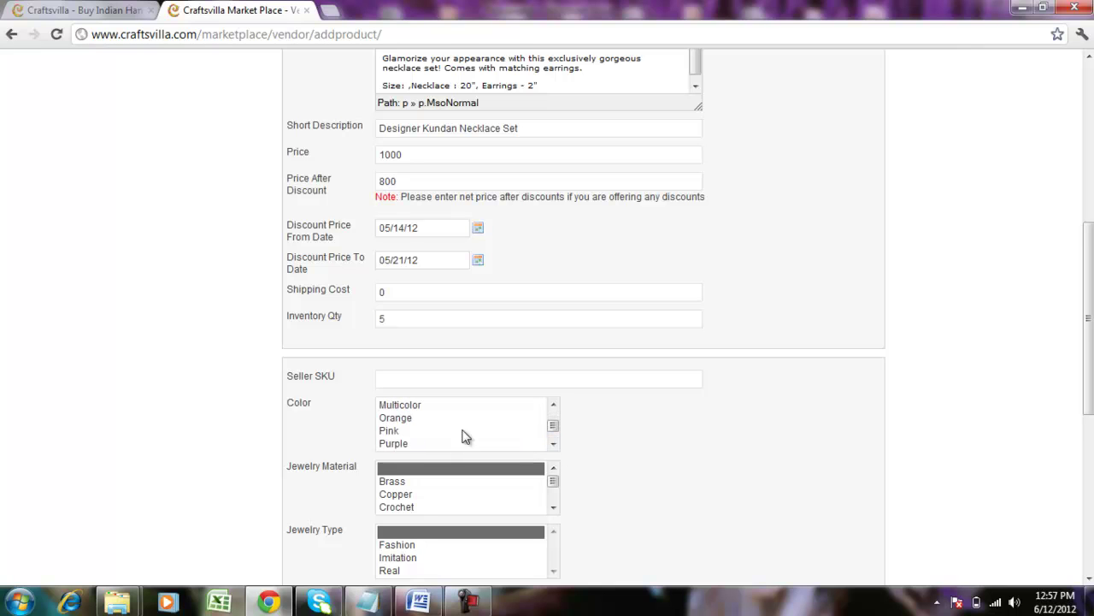
{"action": "left_click", "coordinate": [392, 429]}
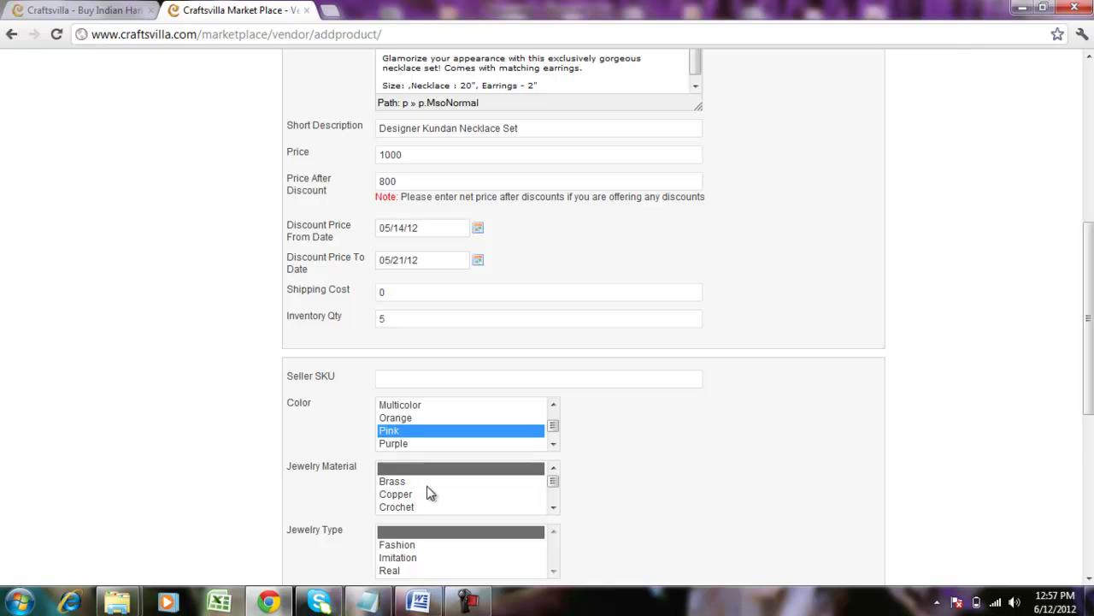
- Select Copper as jewelry material and Fashion as jewelry type
{"action": "left_click", "coordinate": [401, 495]}
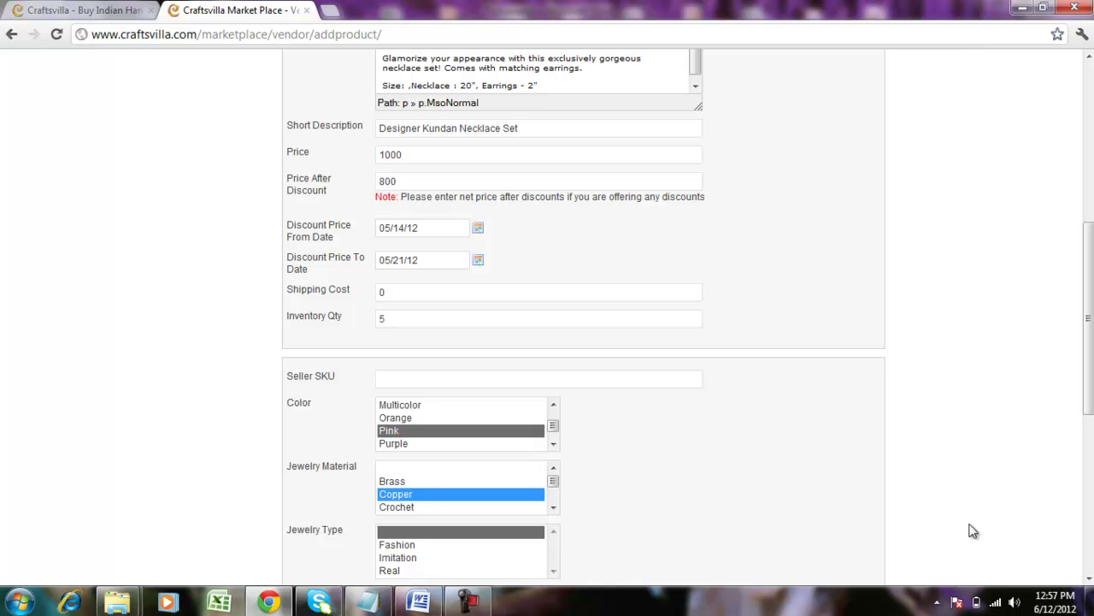
{"action": "left_click", "coordinate": [1089, 573]}
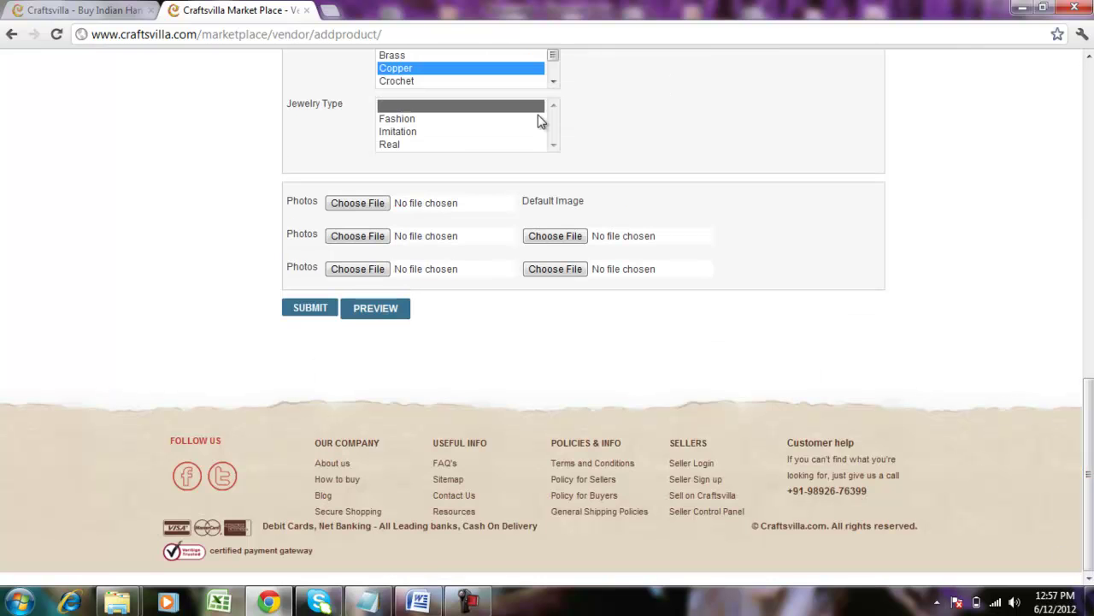
{"action": "left_click", "coordinate": [400, 120]}
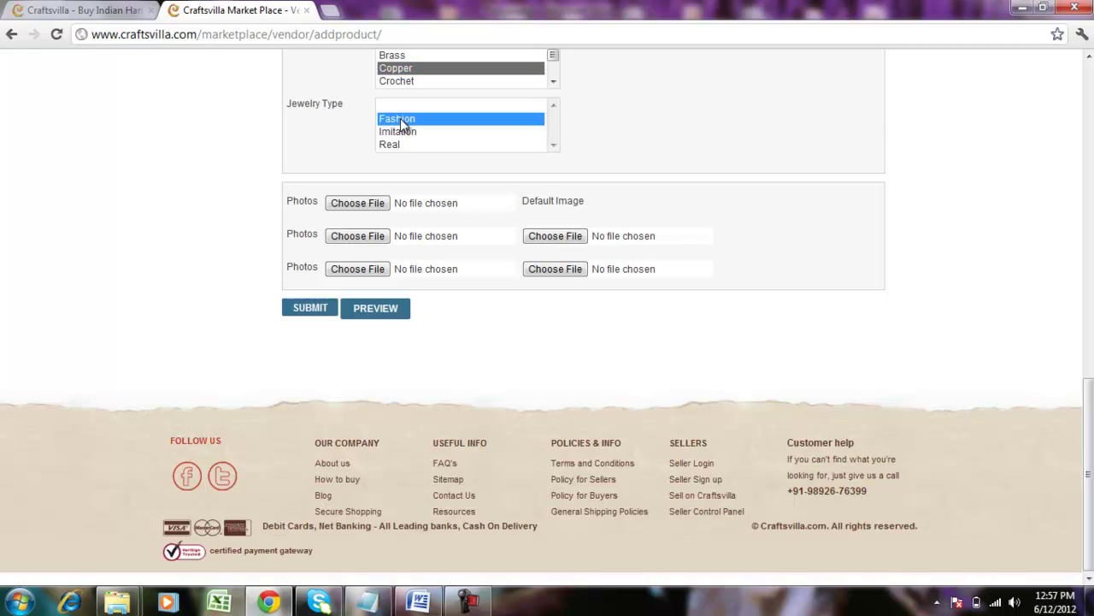
- Attach Kundan_necklace_1, Kundan_necklace_2 and Kundan_necklace_3 from Pictures as product photos
{"action": "left_click", "coordinate": [363, 203]}
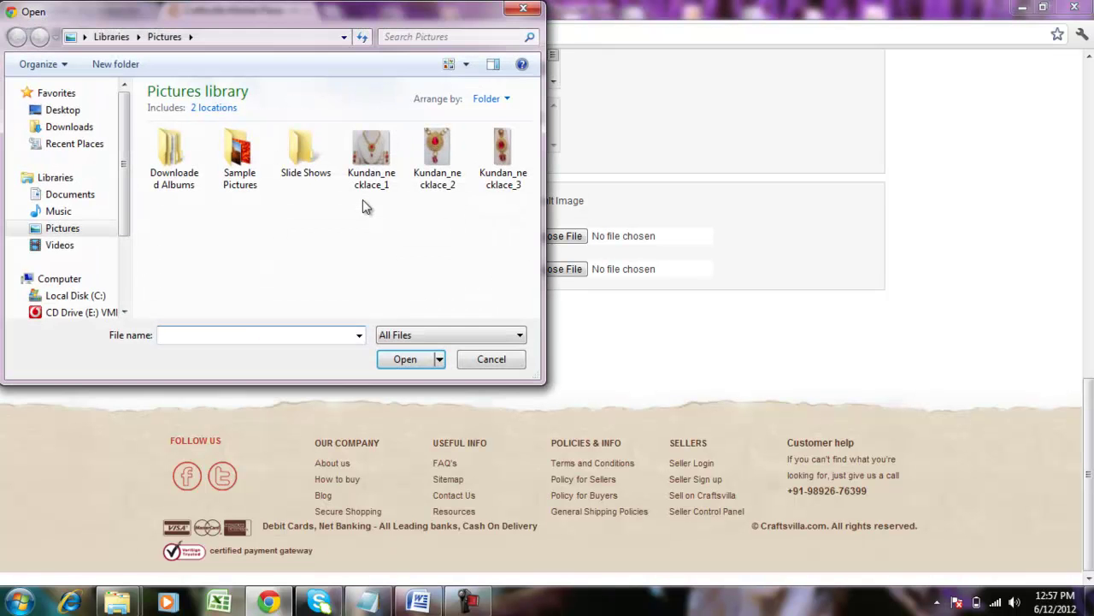
{"action": "double_click", "coordinate": [366, 184]}
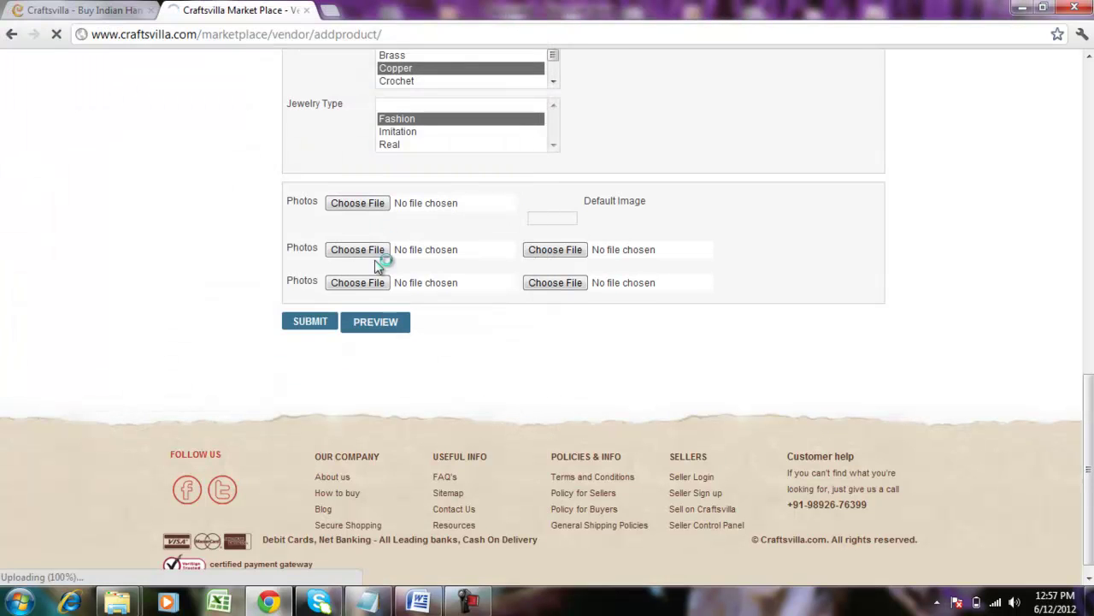
{"action": "left_click", "coordinate": [374, 250]}
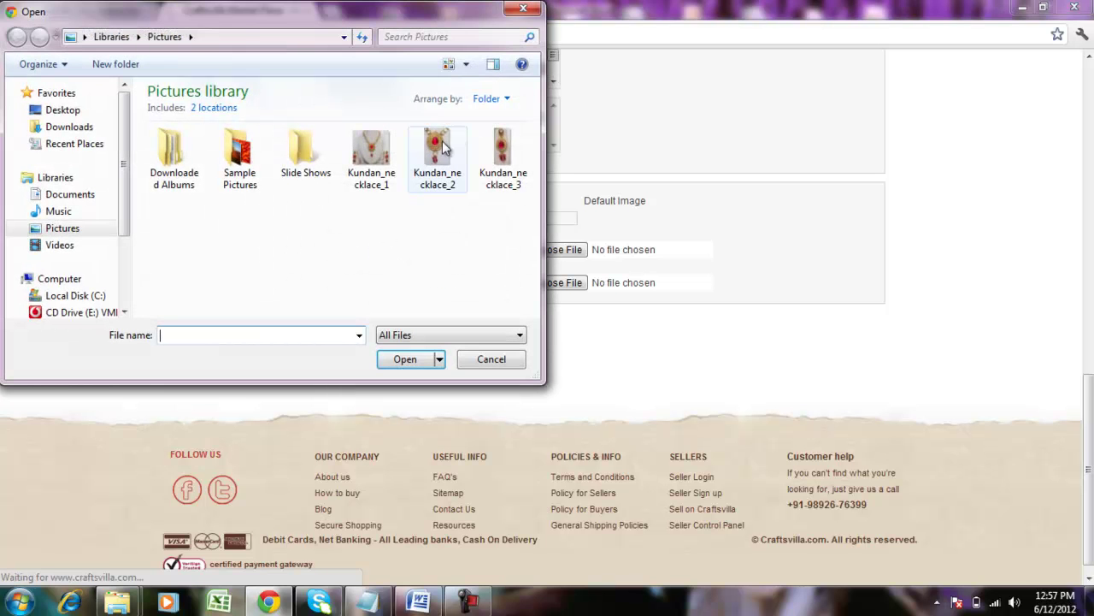
{"action": "left_click", "coordinate": [428, 158]}
{"action": "double_click", "coordinate": [427, 159]}
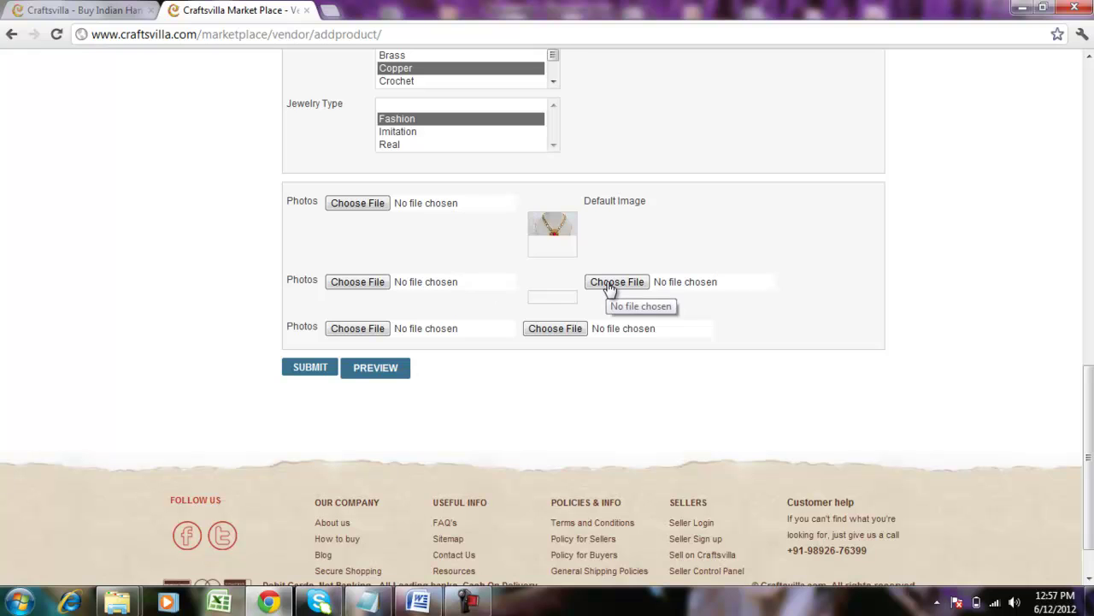
{"action": "left_click", "coordinate": [611, 285]}
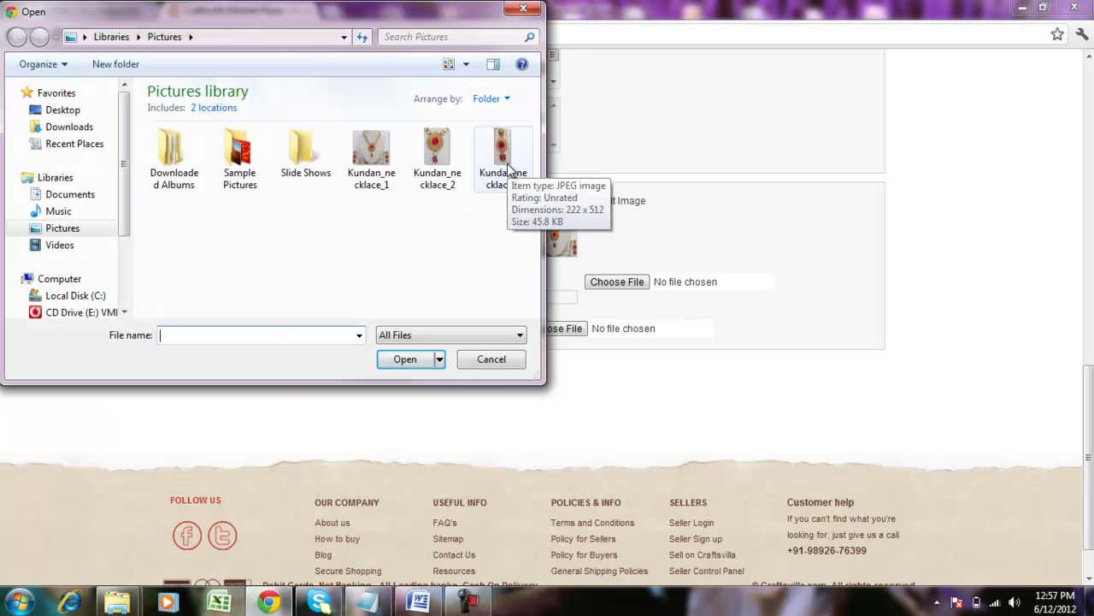
{"action": "left_click", "coordinate": [507, 164]}
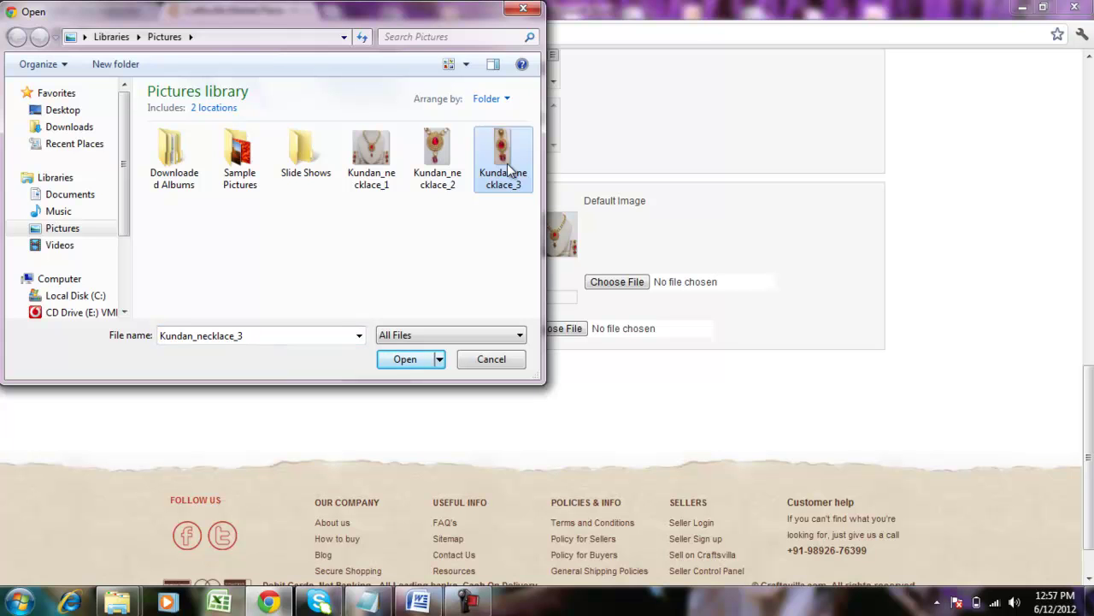
{"action": "double_click", "coordinate": [507, 163]}
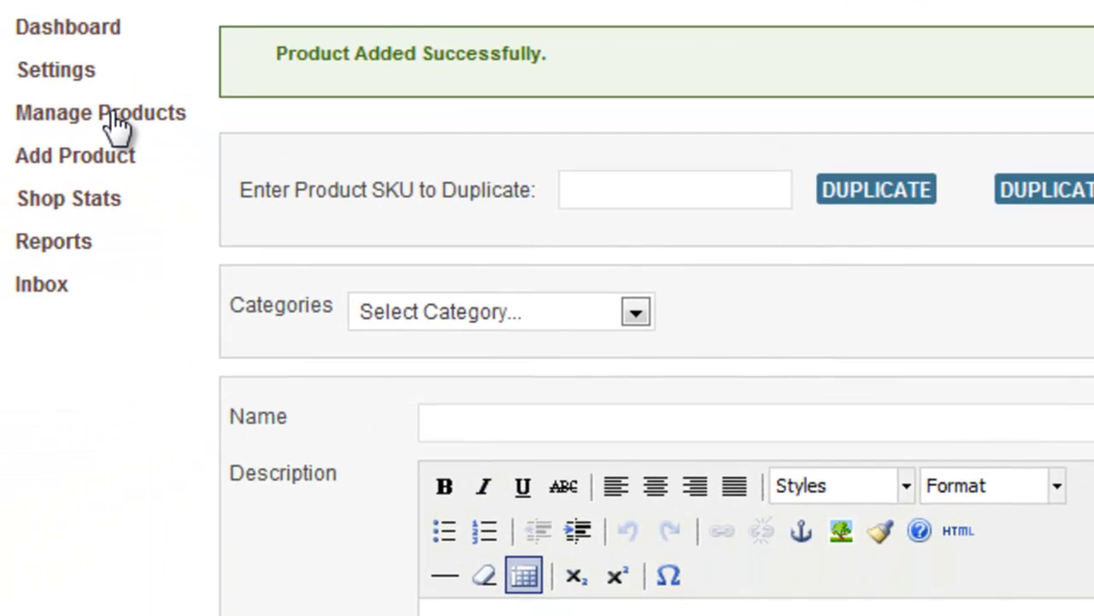
- In Manage Products, change the first necklace set's stock quantity from 5 to 3
{"action": "left_click", "coordinate": [115, 120]}
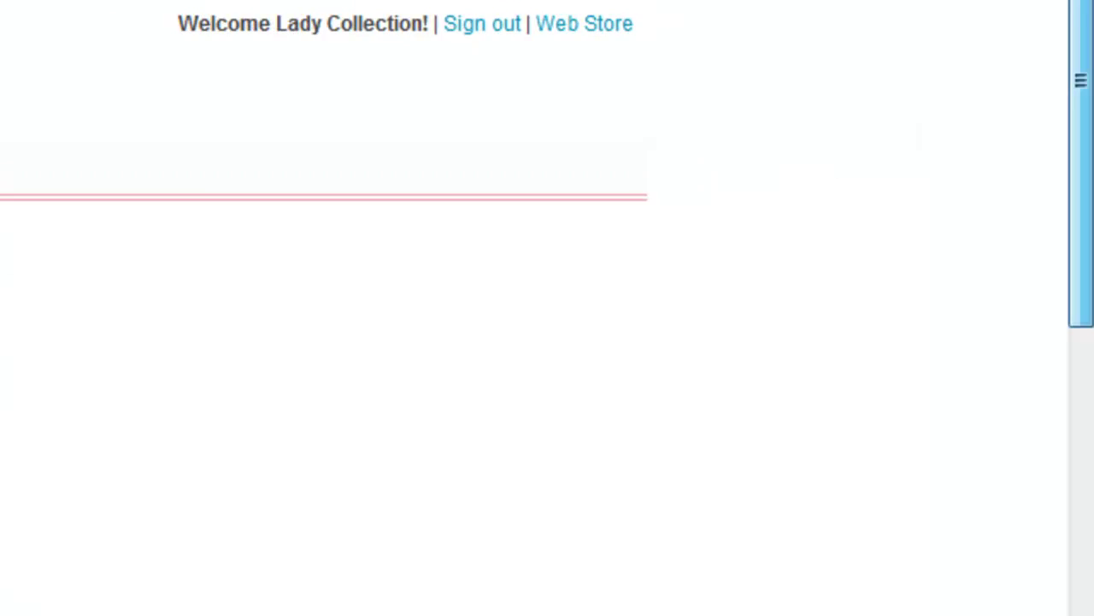
{"action": "scroll", "coordinate": [547, 342], "scroll_direction": "down", "scroll_amount": 5}
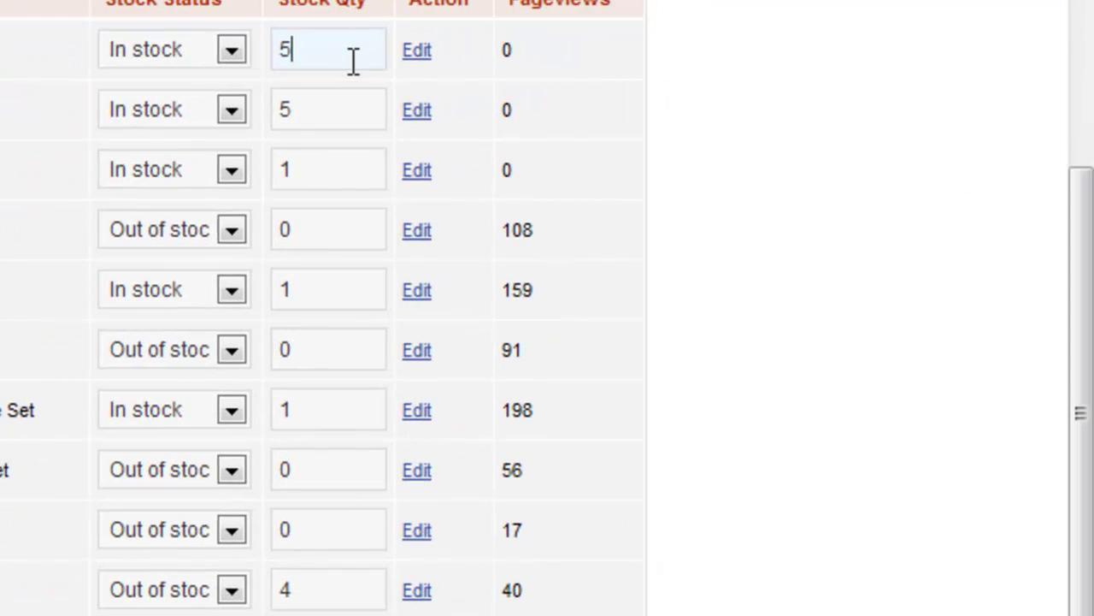
{"action": "key", "text": "BackSpace"}
{"action": "type", "text": "3"}
{"action": "key", "text": "Tab"}
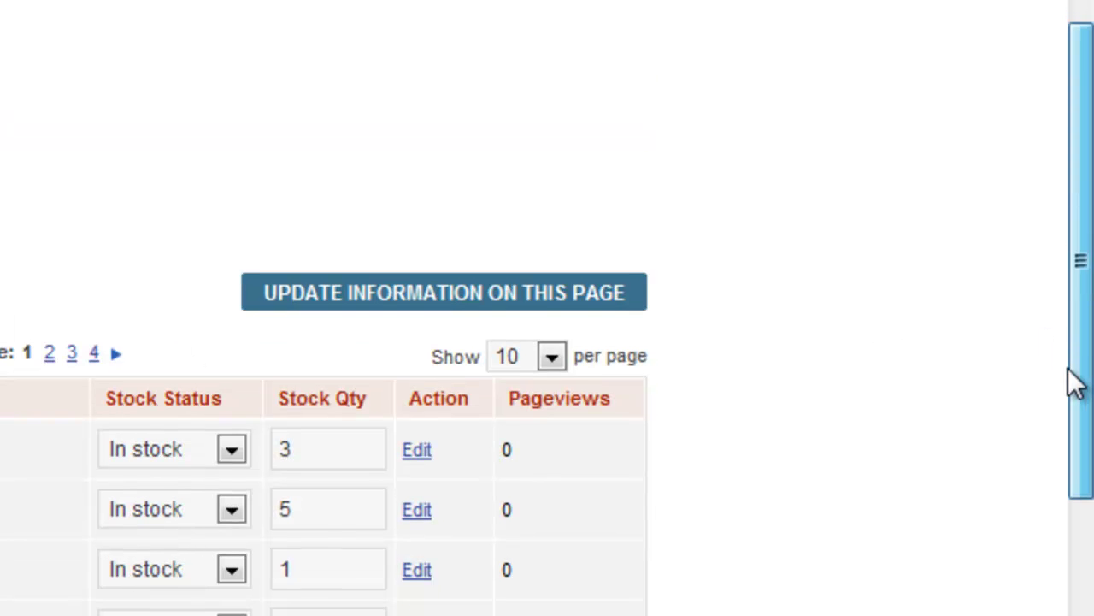
- Toggle the first product's stock status to Out of stock and back to In stock
{"action": "left_click", "coordinate": [173, 441]}
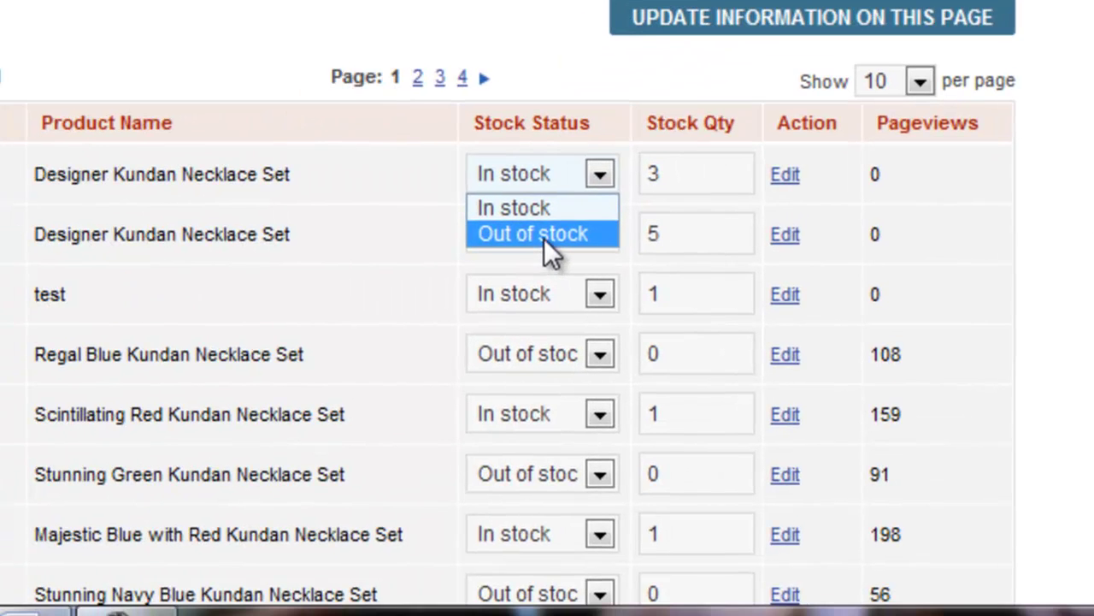
{"action": "left_click", "coordinate": [547, 236]}
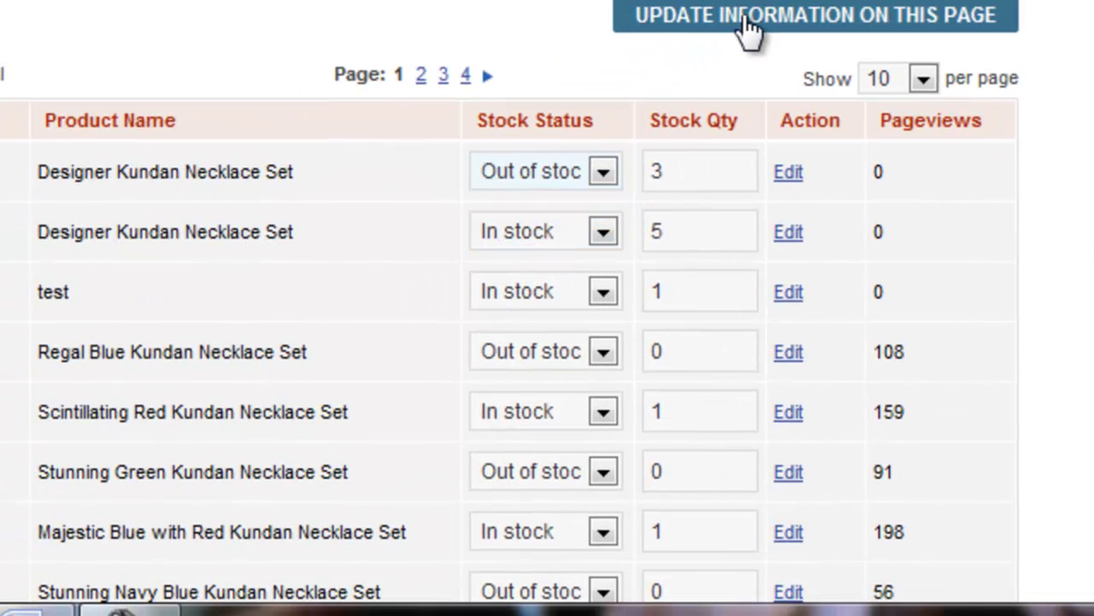
{"action": "left_click", "coordinate": [574, 164]}
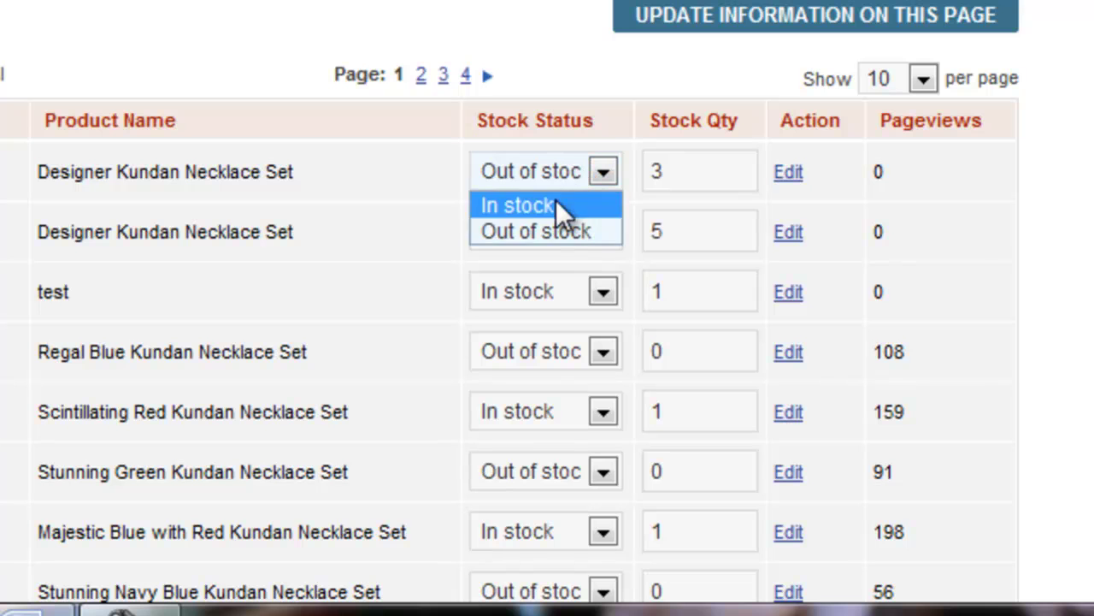
{"action": "left_click", "coordinate": [556, 203]}
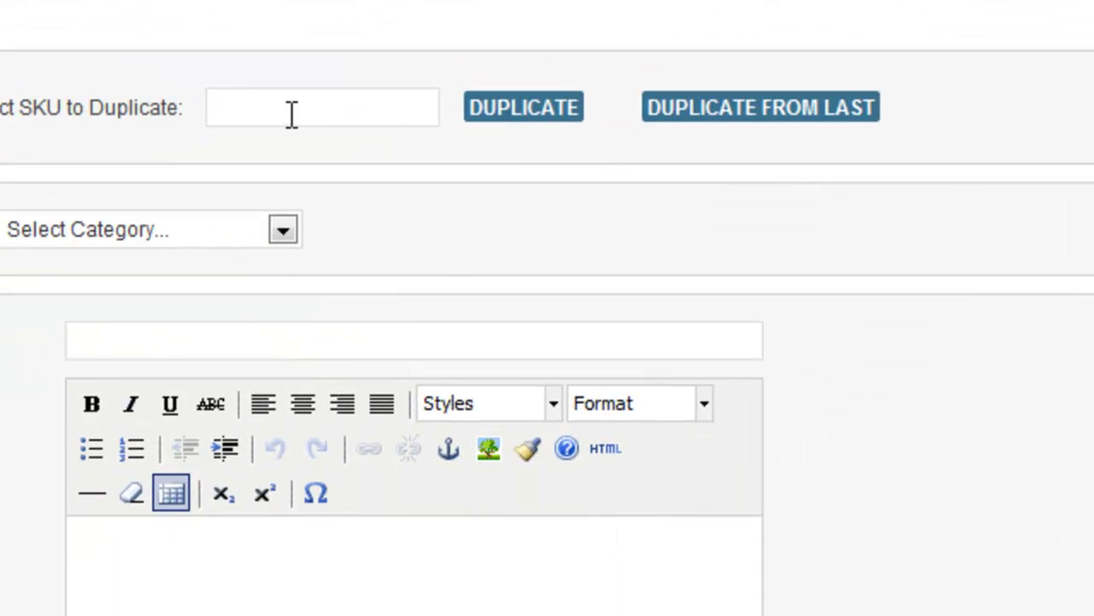
{"action": "left_click", "coordinate": [238, 119]}
{"action": "key", "text": "ctrl+v"}
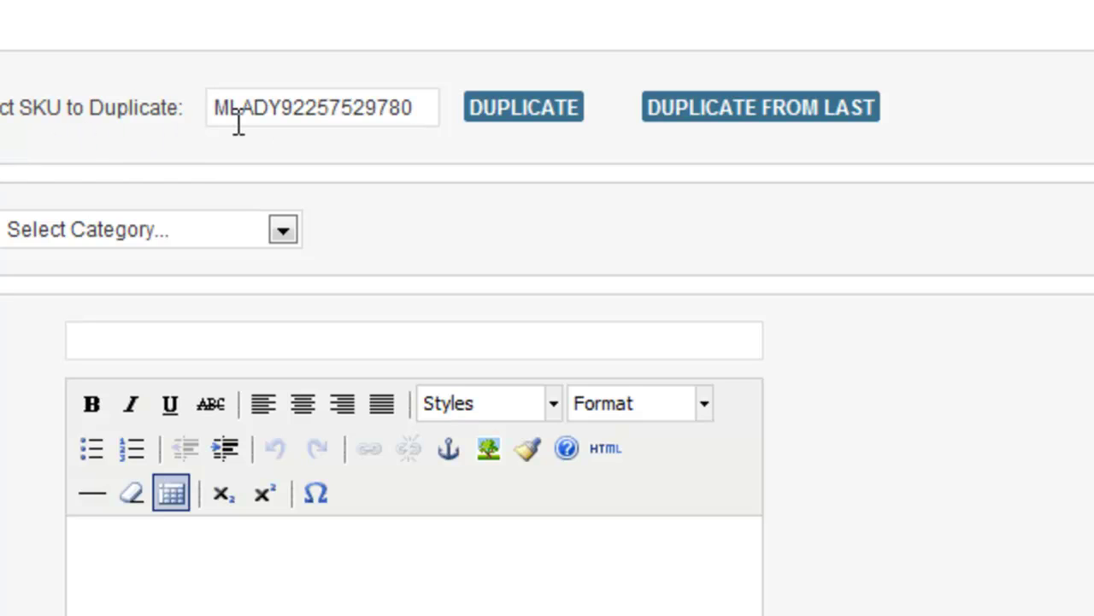
{"action": "left_click", "coordinate": [523, 112]}
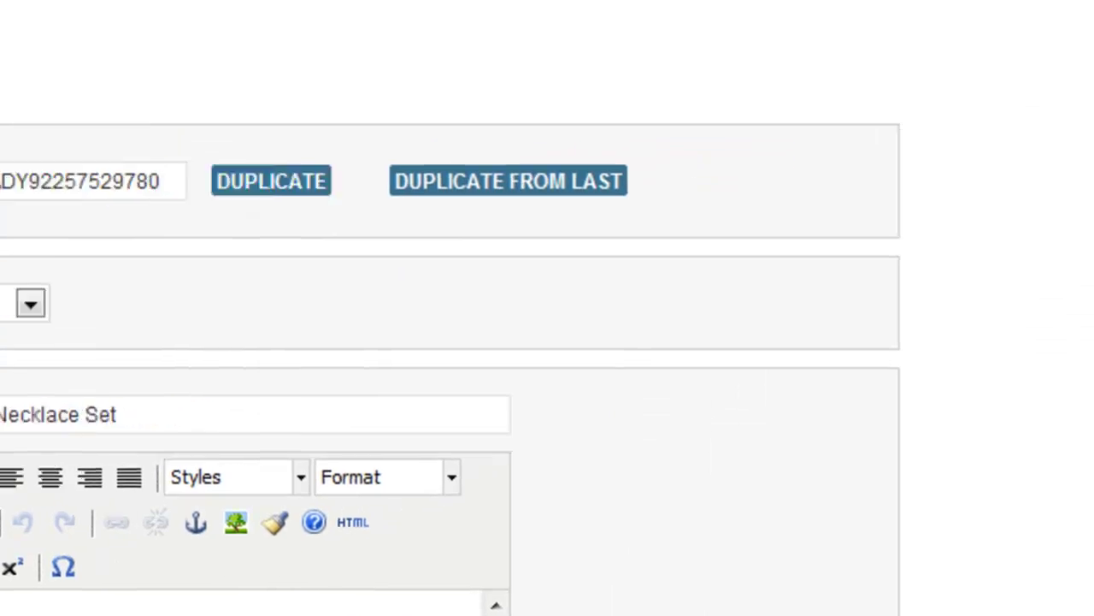
{"action": "mouse_move", "coordinate": [1092, 337]}
{"action": "left_mouse_down"}
{"action": "mouse_move", "coordinate": [1084, 452]}
{"action": "mouse_move", "coordinate": [1082, 193]}
{"action": "left_mouse_up"}
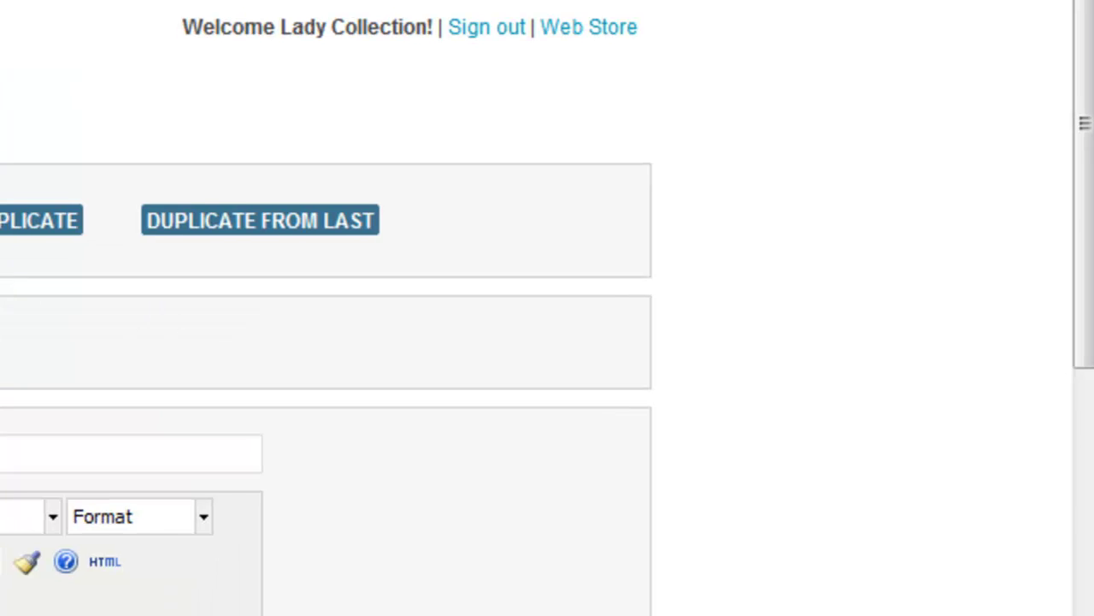
- Choose Jewelry as the category and Necklaces as the sub-category
{"action": "left_click", "coordinate": [57, 127]}
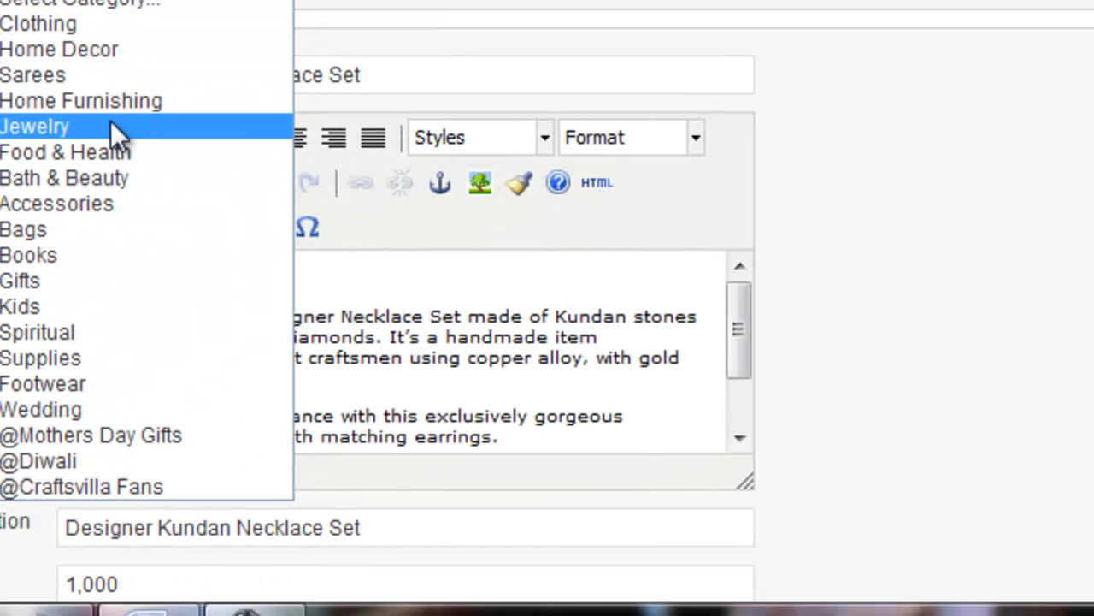
{"action": "left_click", "coordinate": [115, 126]}
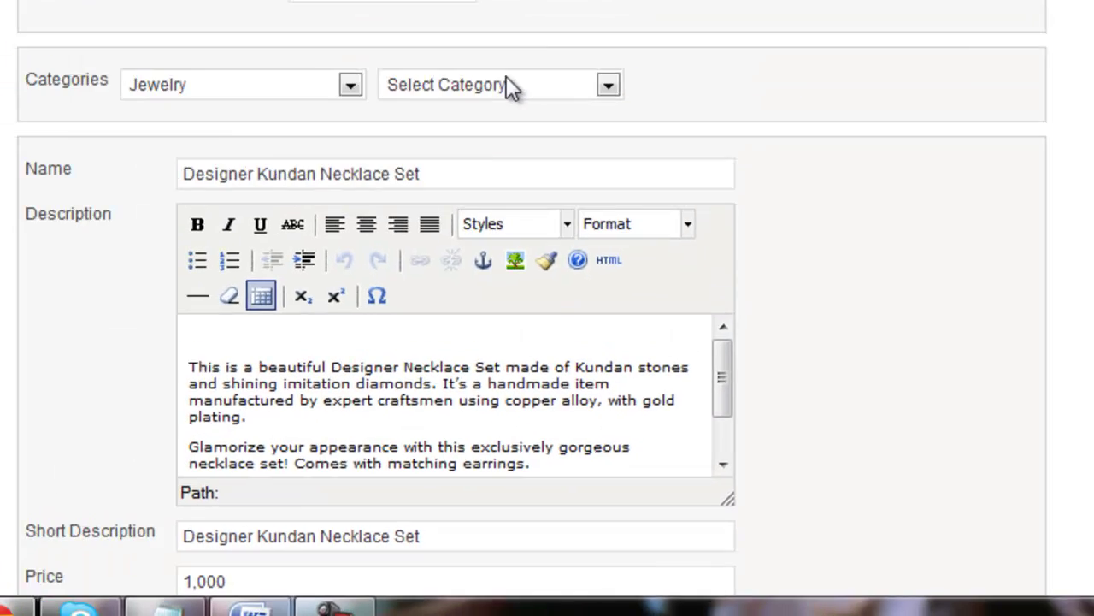
{"action": "left_click", "coordinate": [566, 286]}
{"action": "left_click", "coordinate": [547, 319]}
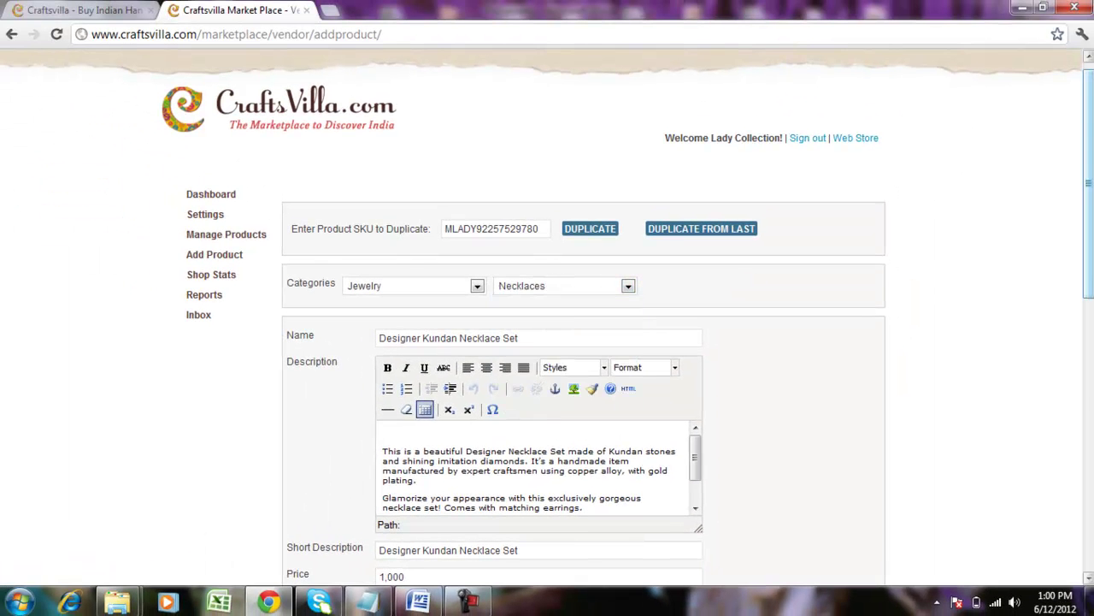
{"action": "scroll", "coordinate": [349, 402], "scroll_direction": "down", "scroll_amount": 5}
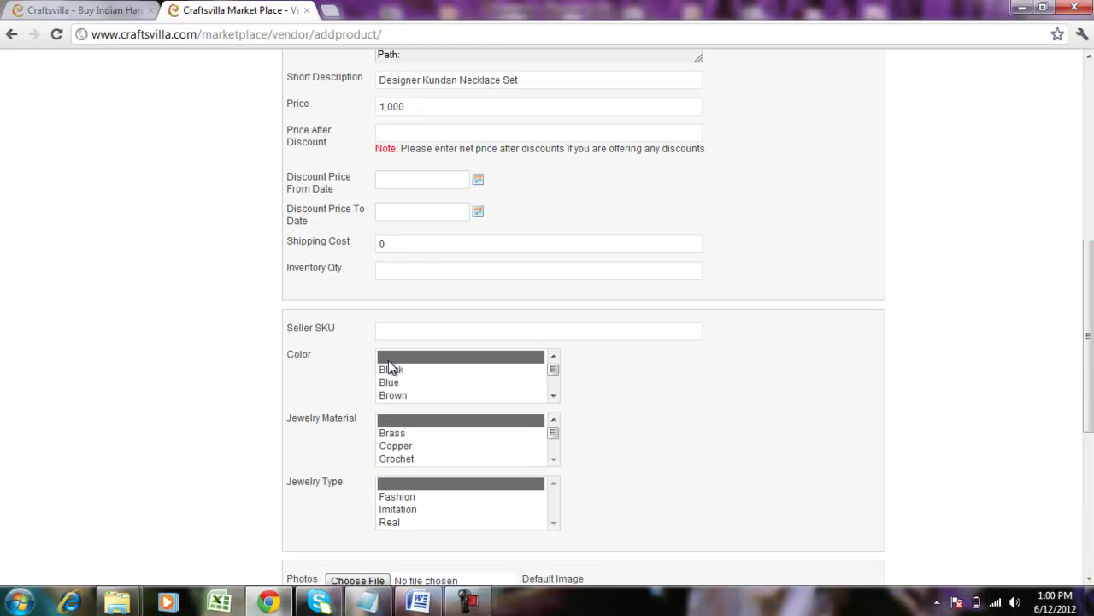
{"action": "mouse_move", "coordinate": [1087, 335]}
{"action": "left_mouse_down"}
{"action": "mouse_move", "coordinate": [1088, 385]}
{"action": "mouse_move", "coordinate": [1087, 172]}
{"action": "mouse_move", "coordinate": [1088, 194]}
{"action": "left_mouse_up"}
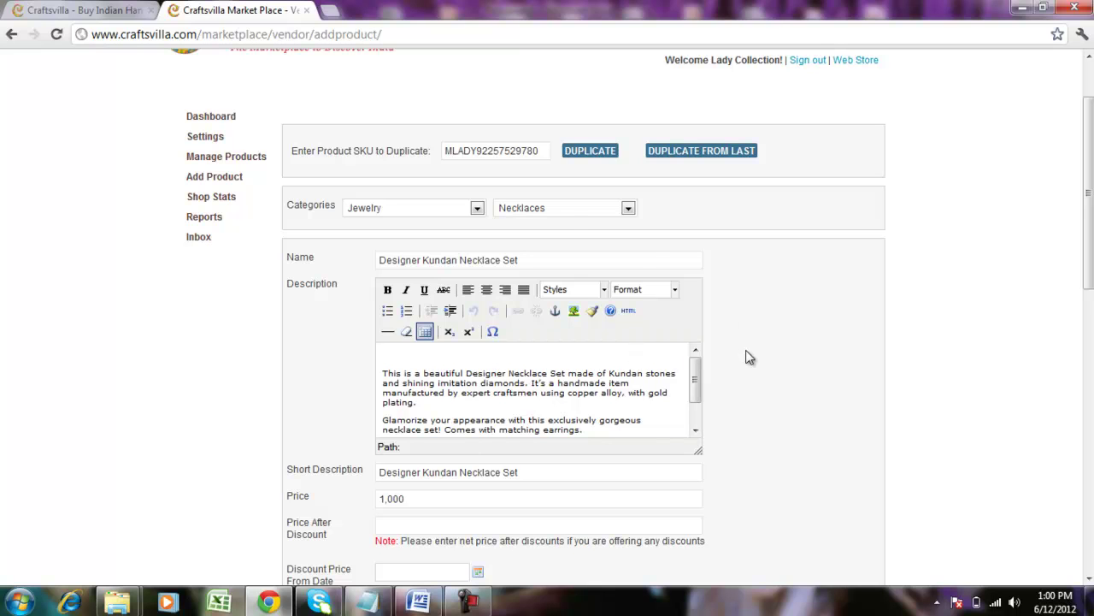
{"action": "left_click_drag", "start_coordinate": [545, 158], "coordinate": [429, 161]}
{"action": "key", "text": "BackSpace"}
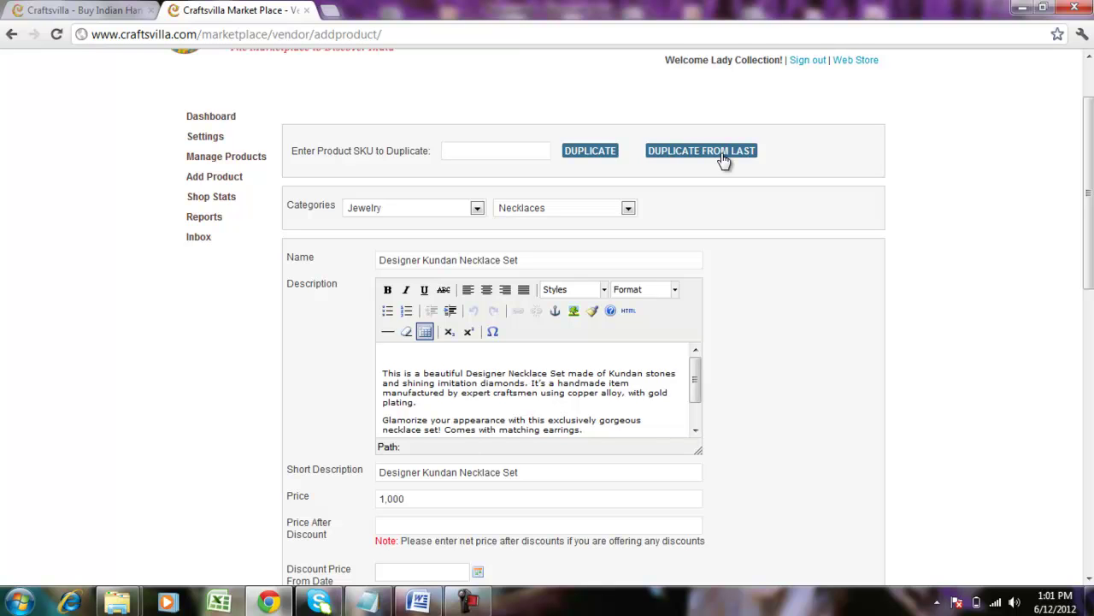
{"action": "left_click", "coordinate": [490, 149]}
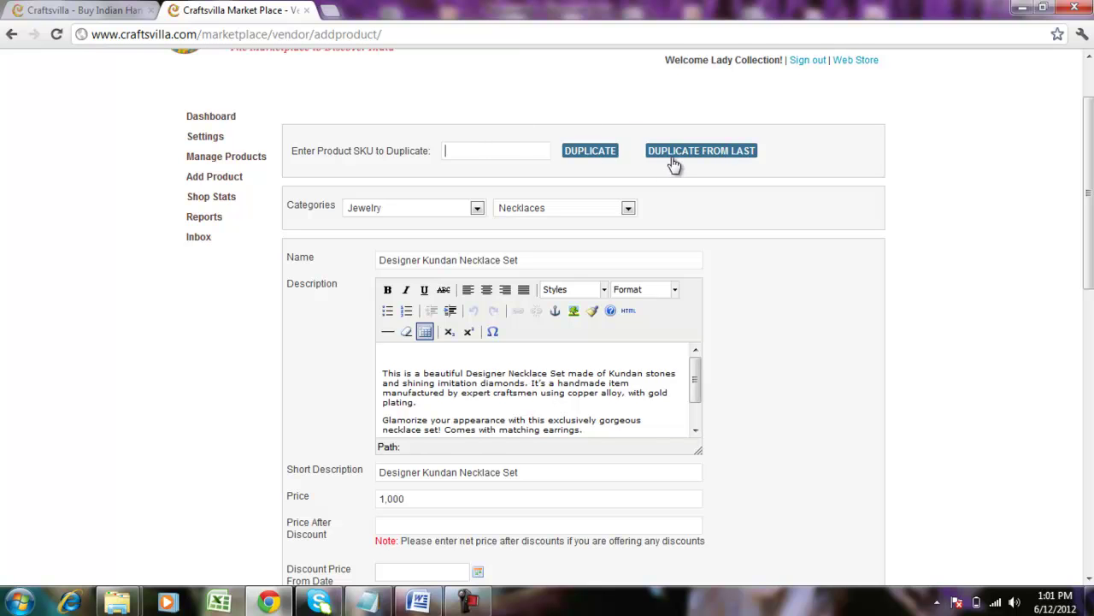